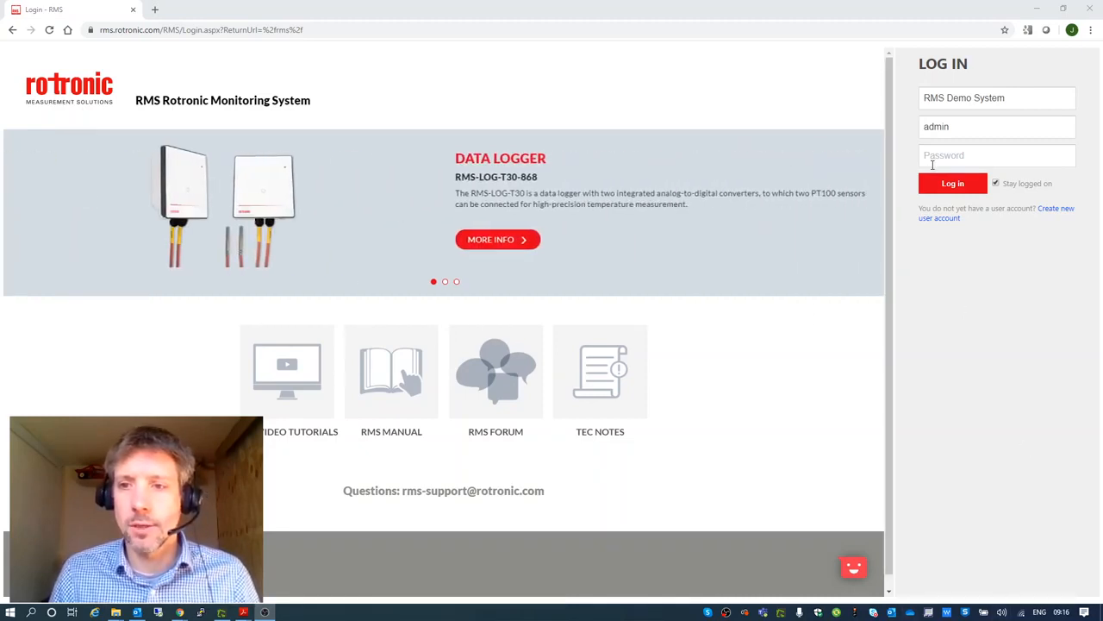
Log in to the RMS Demo System as admin with the account password.
{"action": "left_click", "coordinate": [933, 163]}
{"action": "type", "text": "********"}
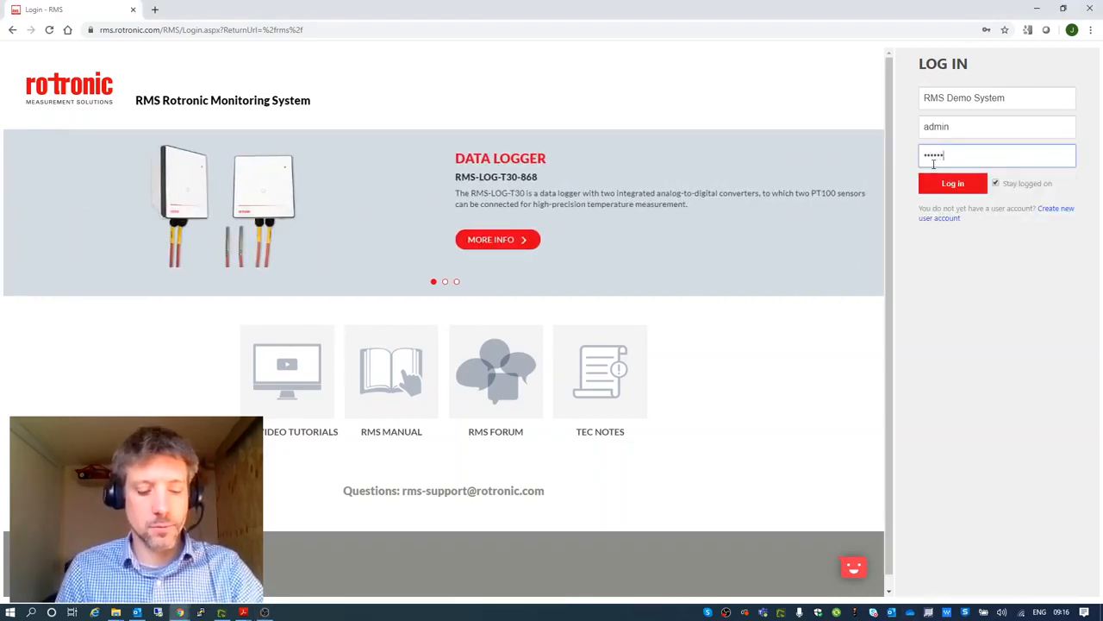
{"action": "key", "text": "Return"}
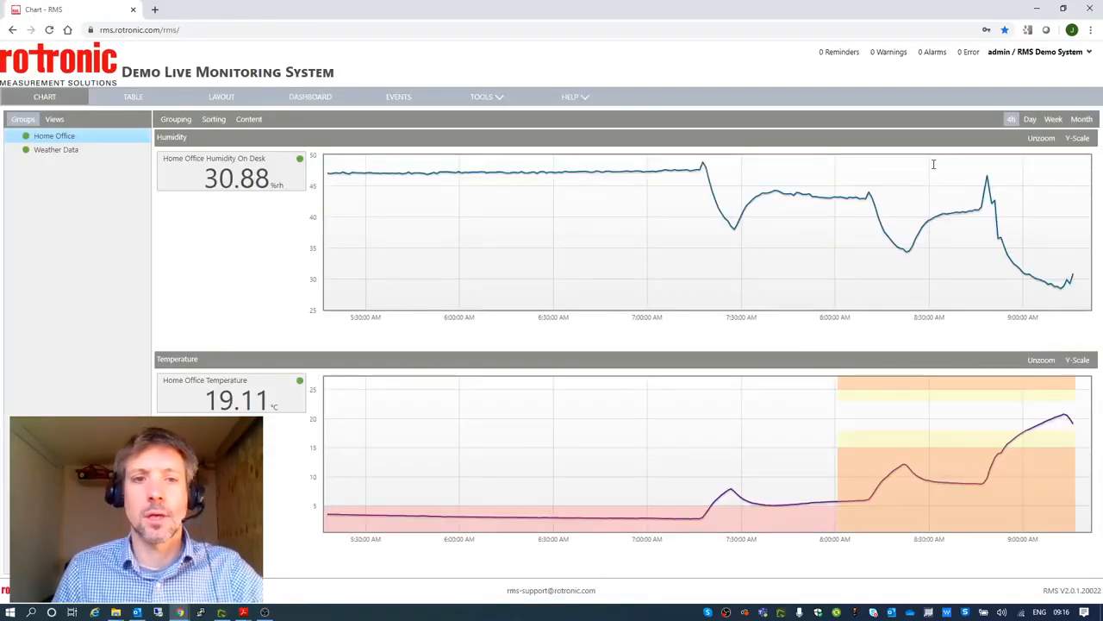
Open the system setup to manage the Home Office devices.
{"action": "mouse_move", "coordinate": [684, 519]}
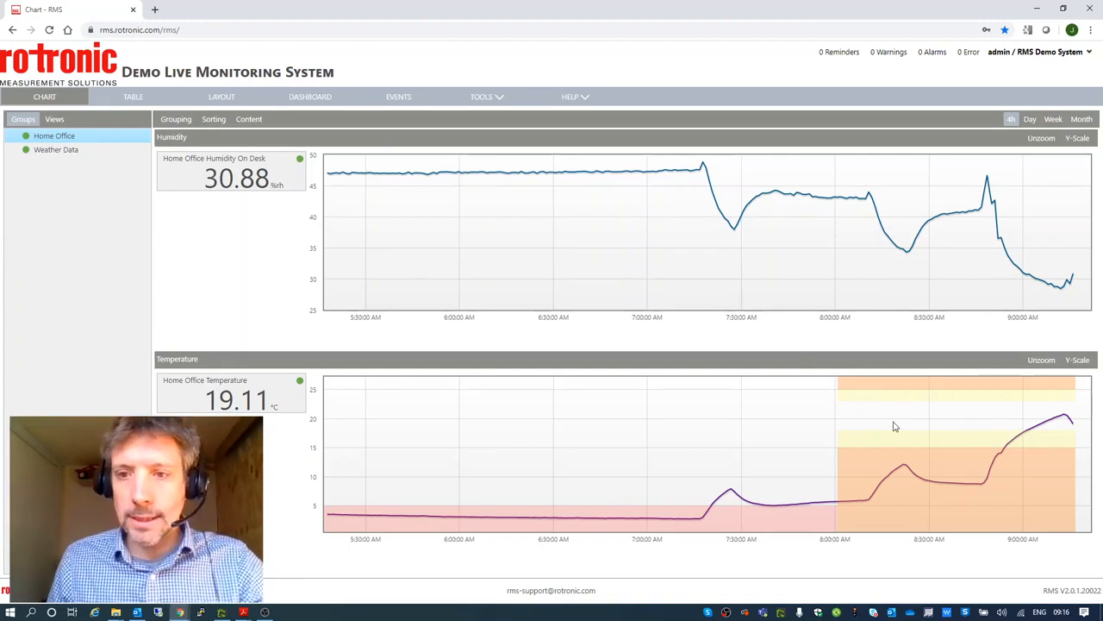
{"action": "left_click", "coordinate": [488, 97]}
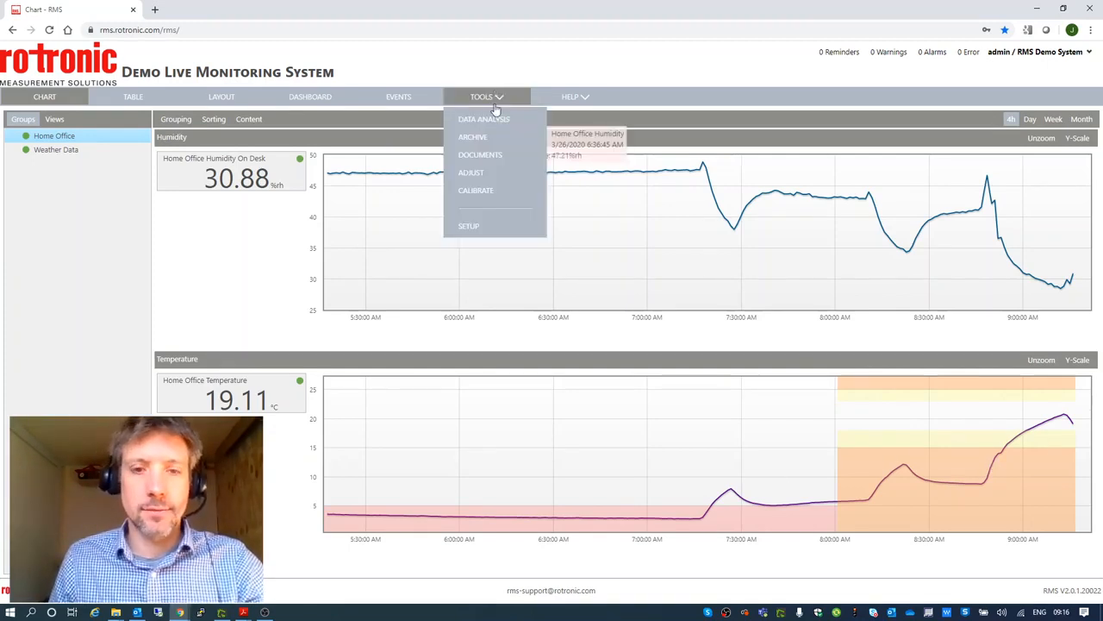
{"action": "left_click", "coordinate": [488, 226]}
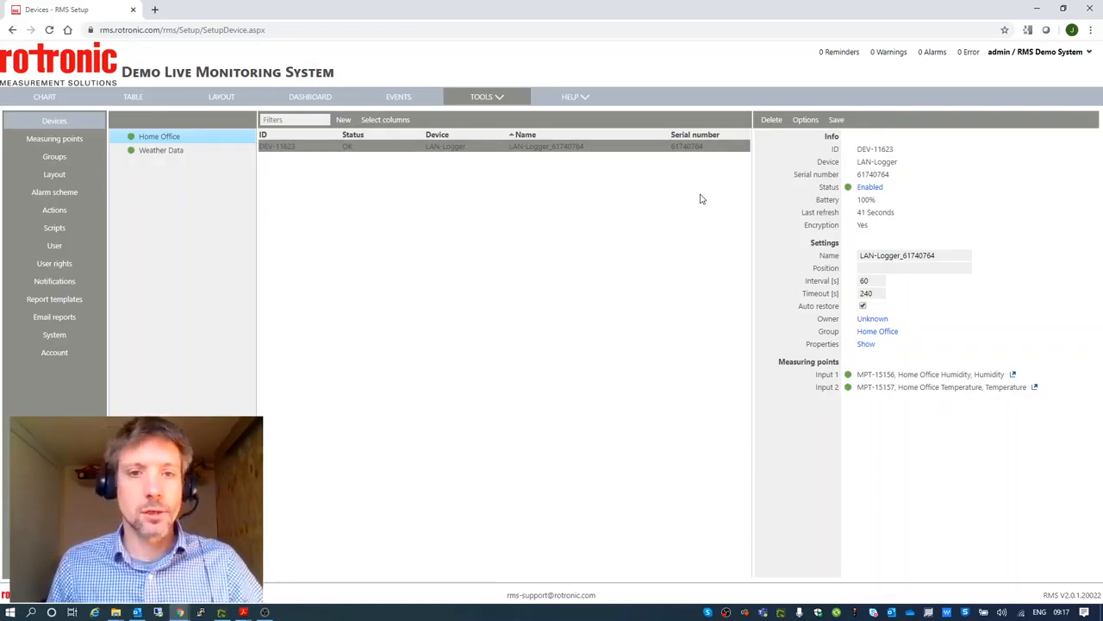
Start a new LAN device in the Home Office group with serial number 61621165.
{"action": "left_click", "coordinate": [342, 120]}
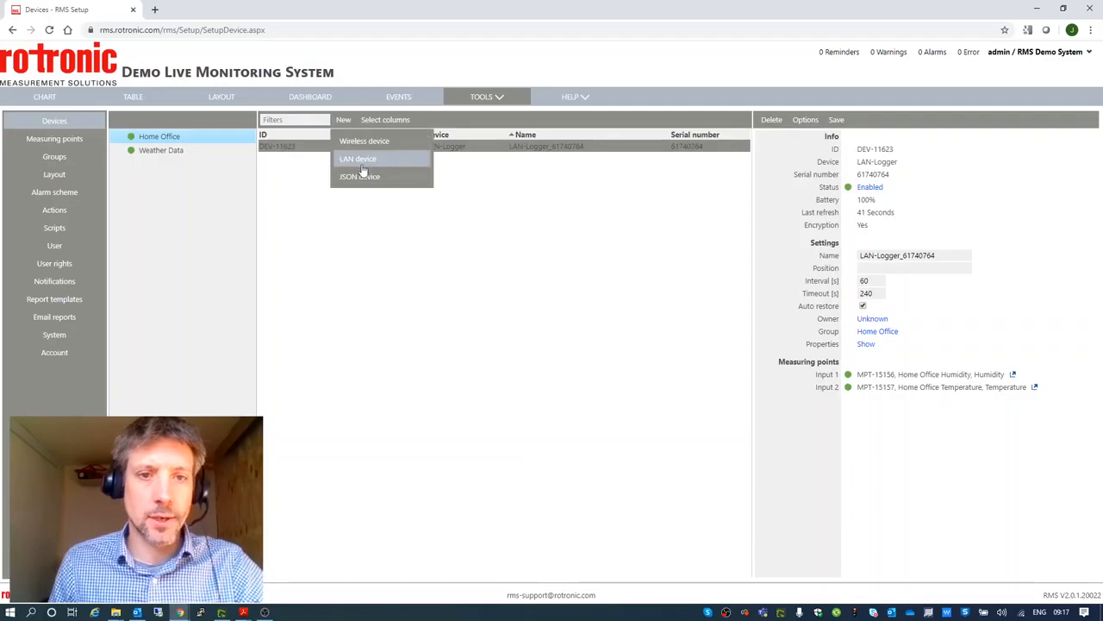
{"action": "left_click", "coordinate": [354, 159]}
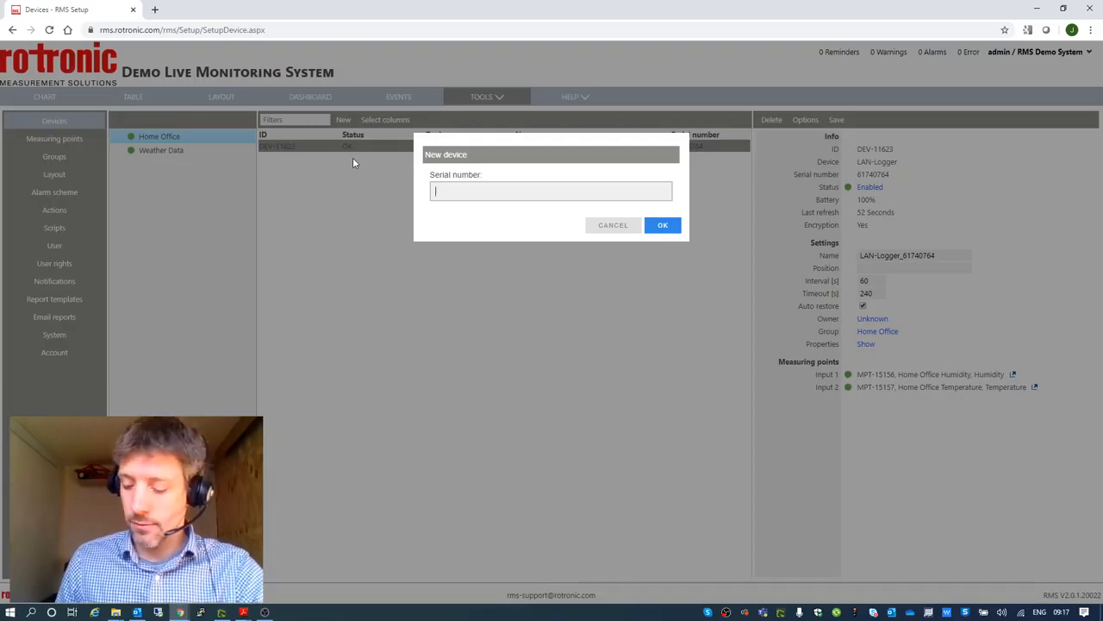
{"action": "type", "text": "616"}
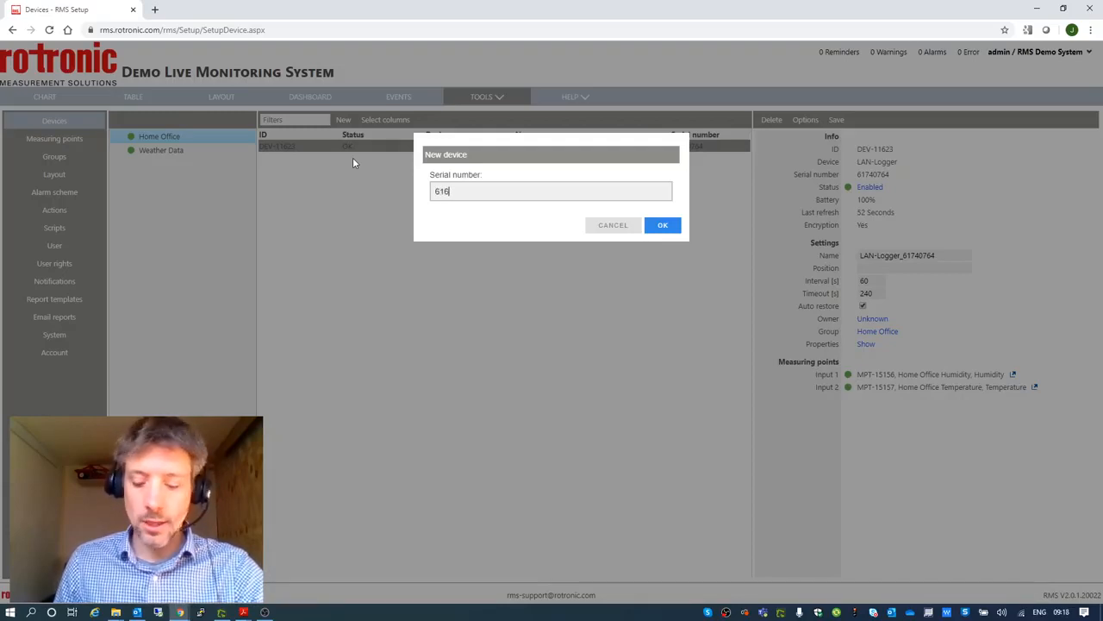
{"action": "type", "text": "211"}
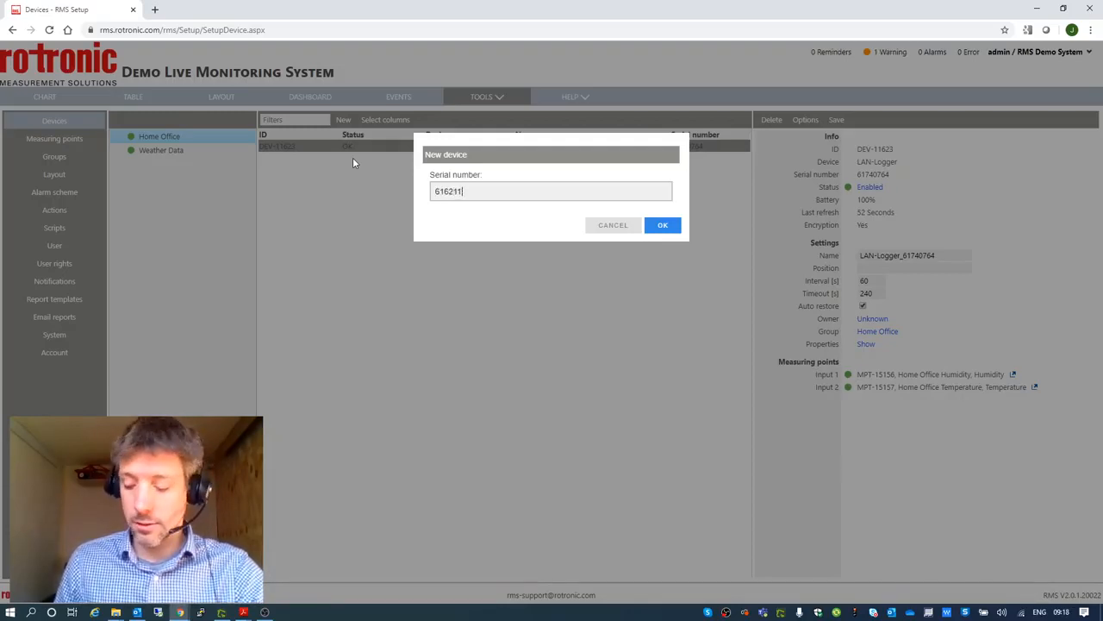
{"action": "type", "text": "65"}
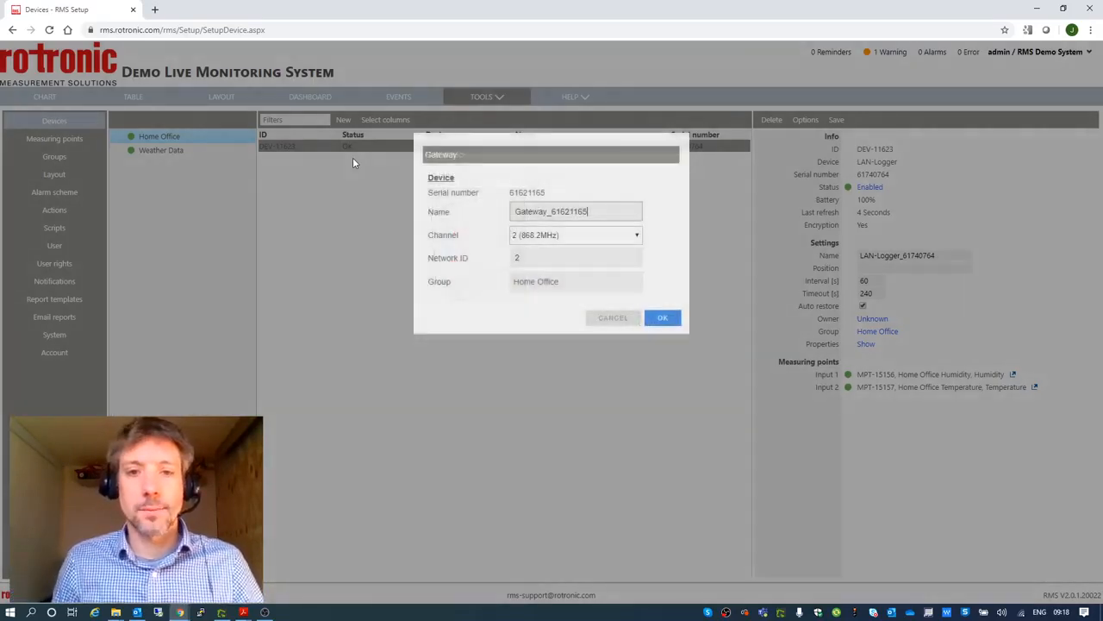
Set the gateway's channel to 1 (868.1MHz) and its network ID to 1, and add it to the system.
{"action": "left_click", "coordinate": [520, 237]}
{"action": "left_click", "coordinate": [521, 250]}
{"action": "key", "text": "BackSpace"}
{"action": "type", "text": "1"}
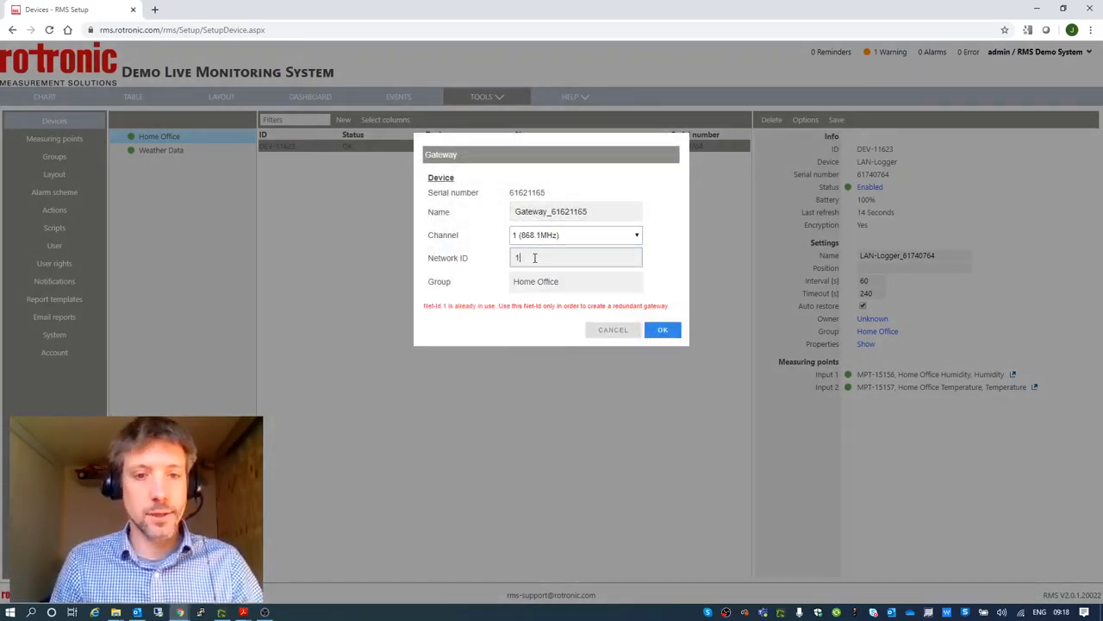
{"action": "left_click", "coordinate": [586, 236]}
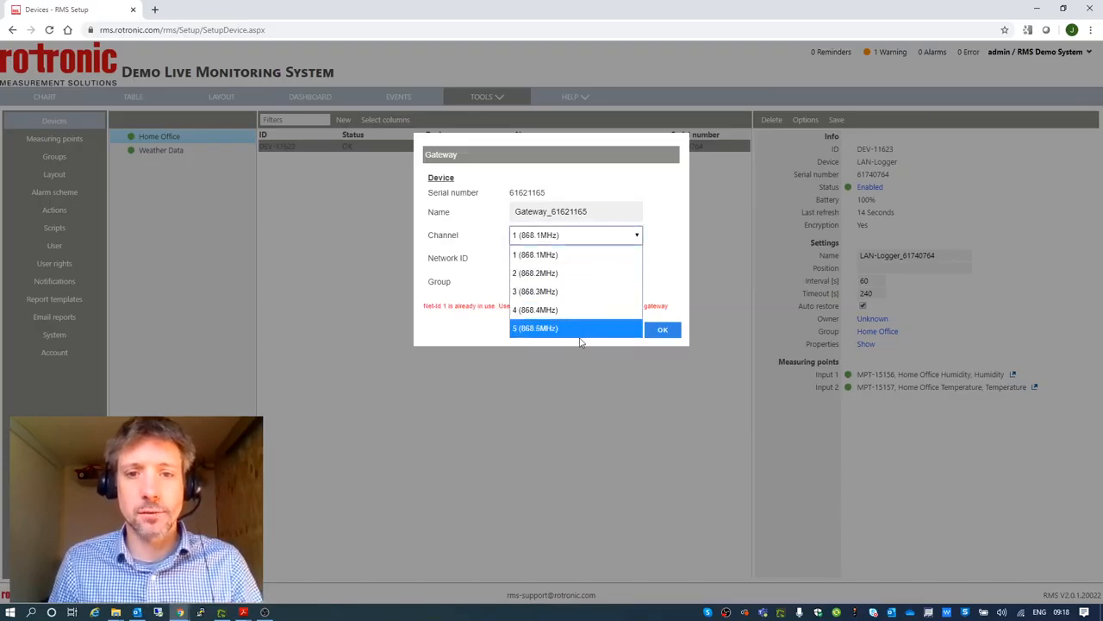
{"action": "left_click", "coordinate": [585, 249]}
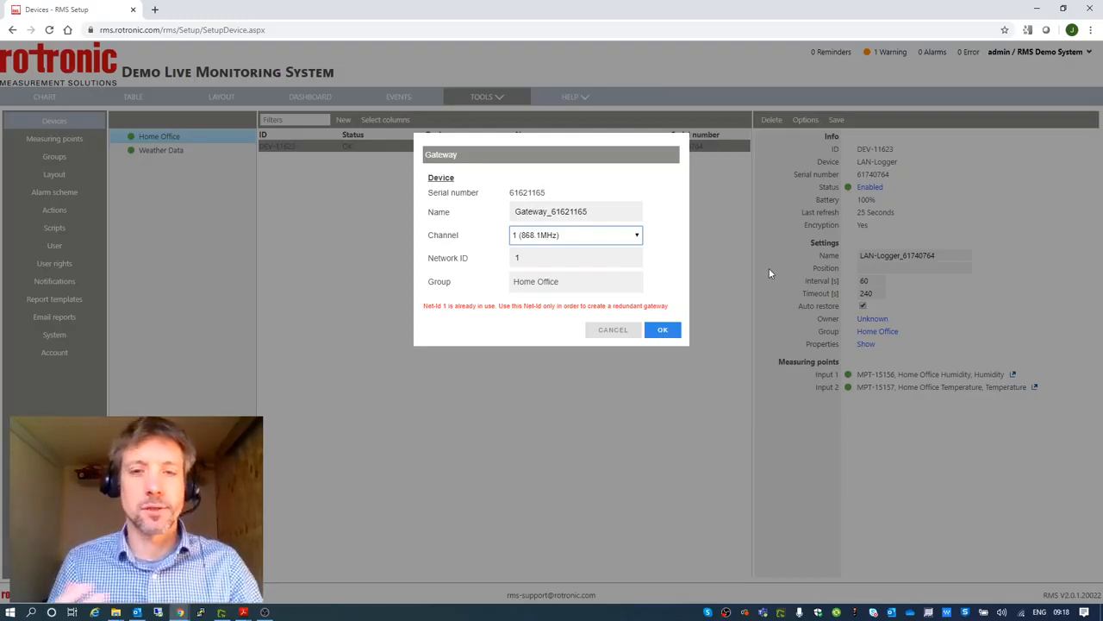
{"action": "left_click", "coordinate": [666, 332]}
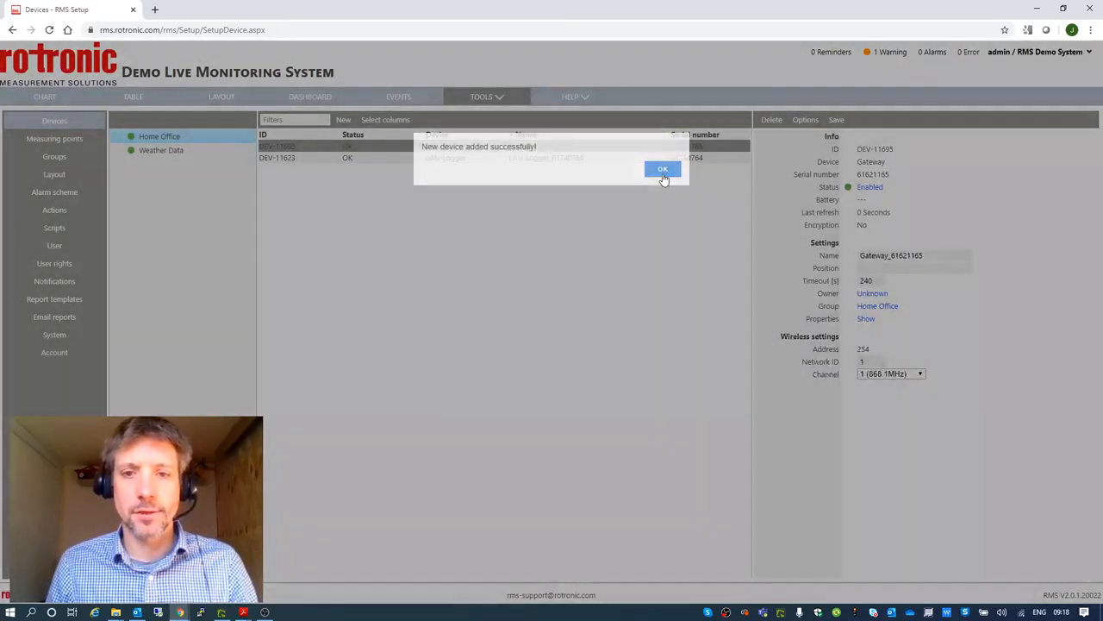
{"action": "left_click", "coordinate": [663, 170]}
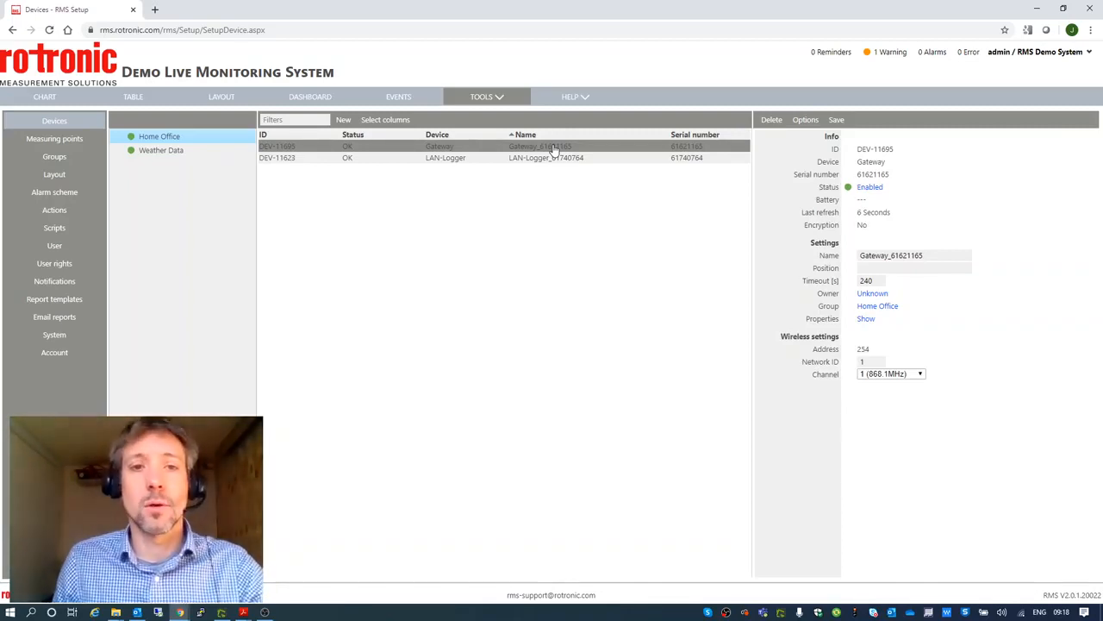
{"action": "left_click", "coordinate": [345, 120]}
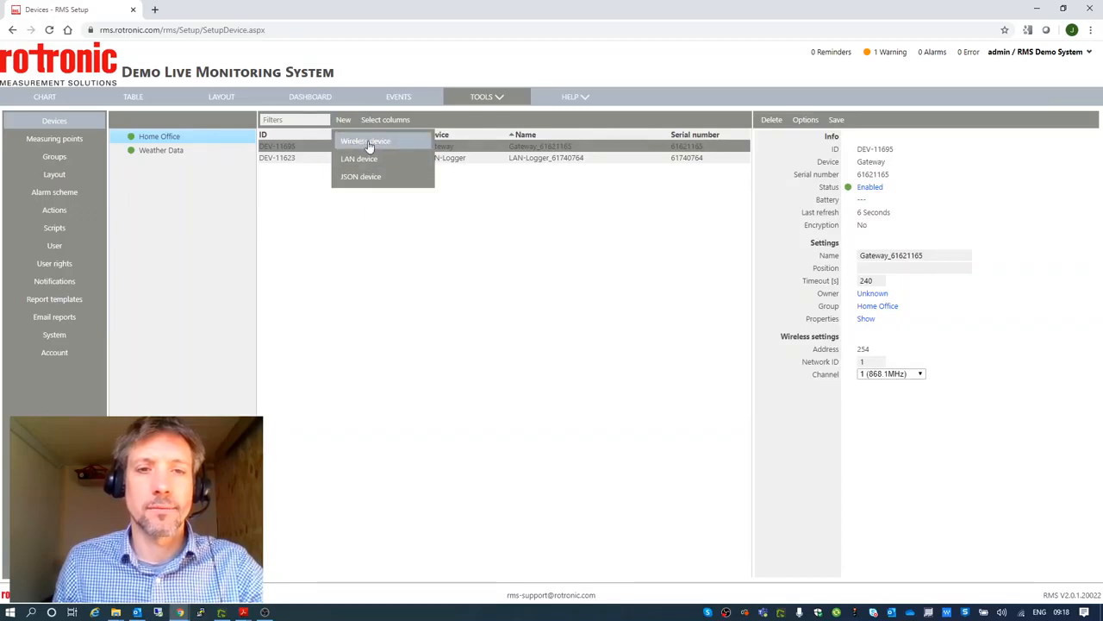
{"action": "left_click", "coordinate": [369, 145]}
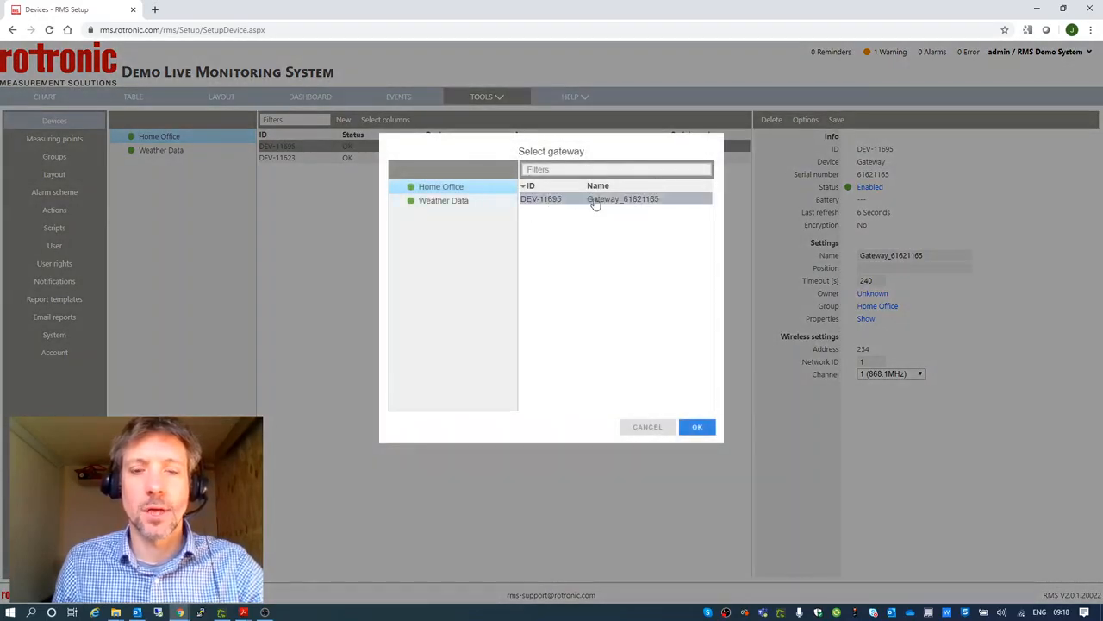
{"action": "left_click", "coordinate": [646, 427]}
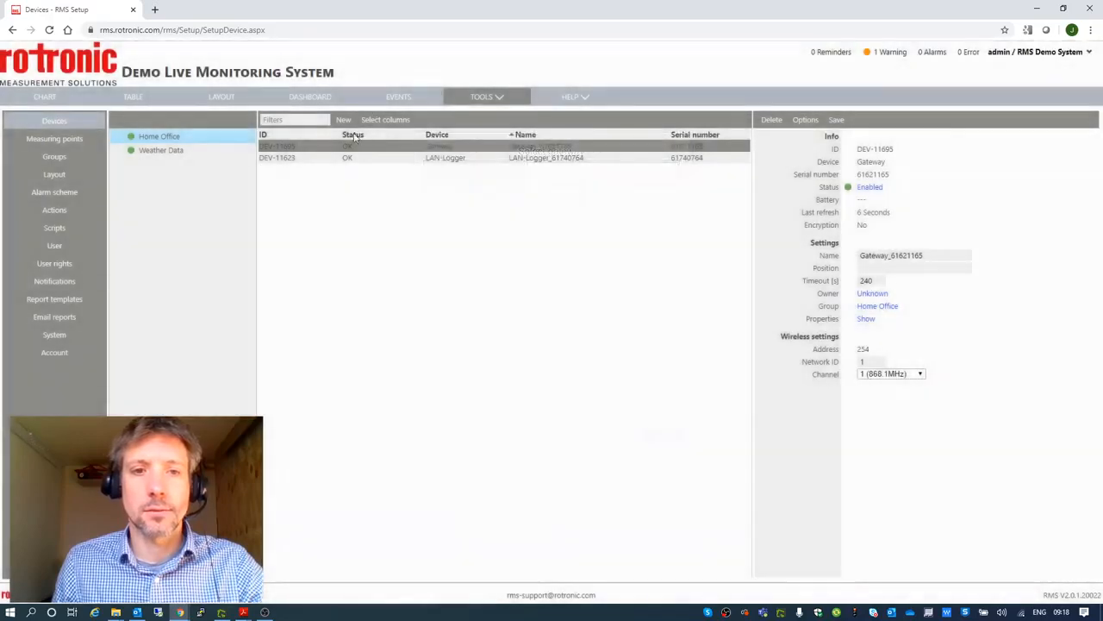
Start a new wireless device with serial number 61797184 on Gateway_61621165.
{"action": "left_click", "coordinate": [343, 120]}
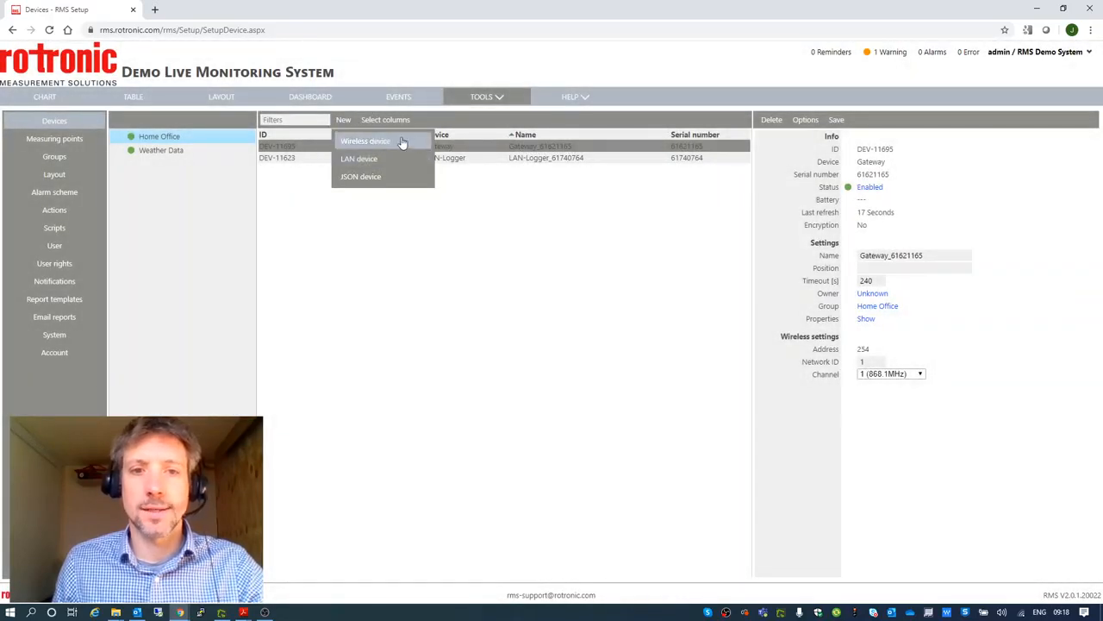
{"action": "left_click", "coordinate": [381, 144]}
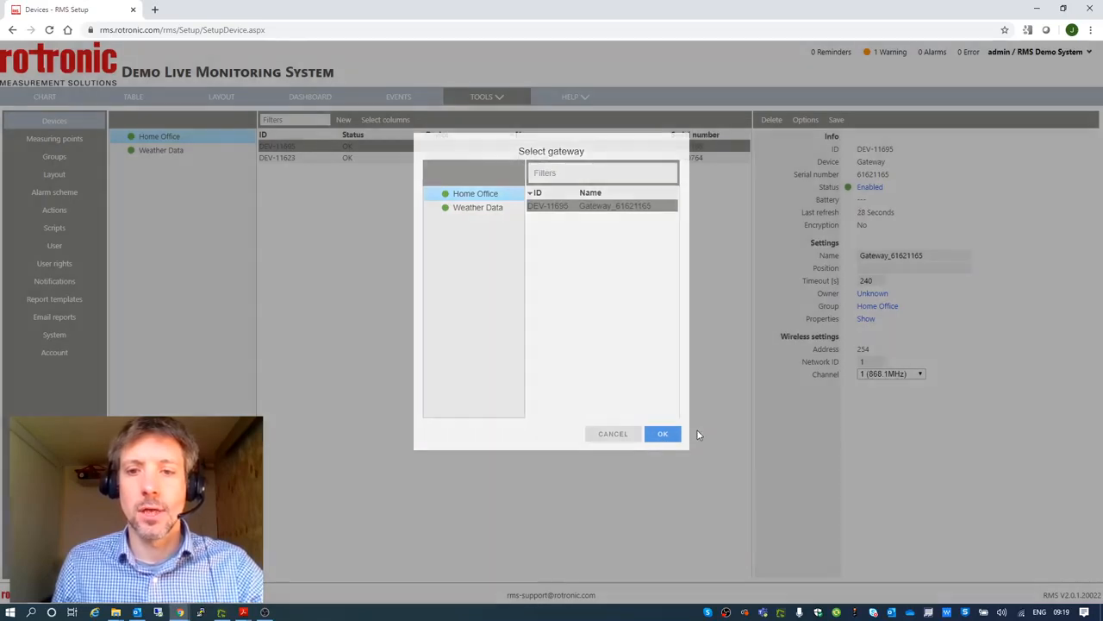
{"action": "left_click", "coordinate": [698, 429]}
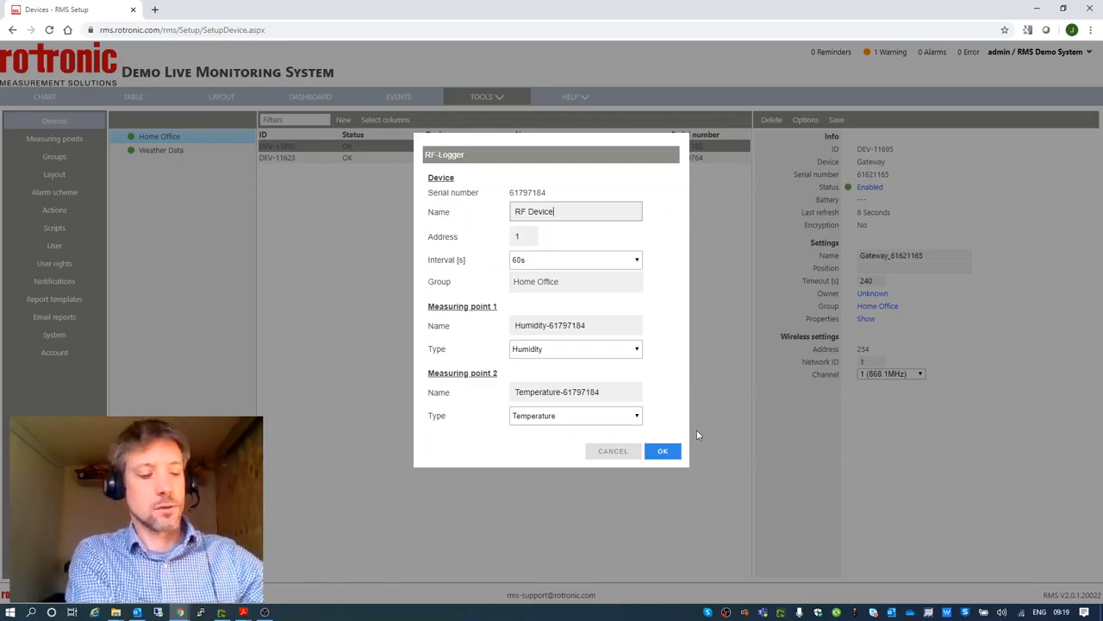
Name the new RF logger Workshop.
{"action": "left_click_drag", "start_coordinate": [571, 212], "coordinate": [429, 210]}
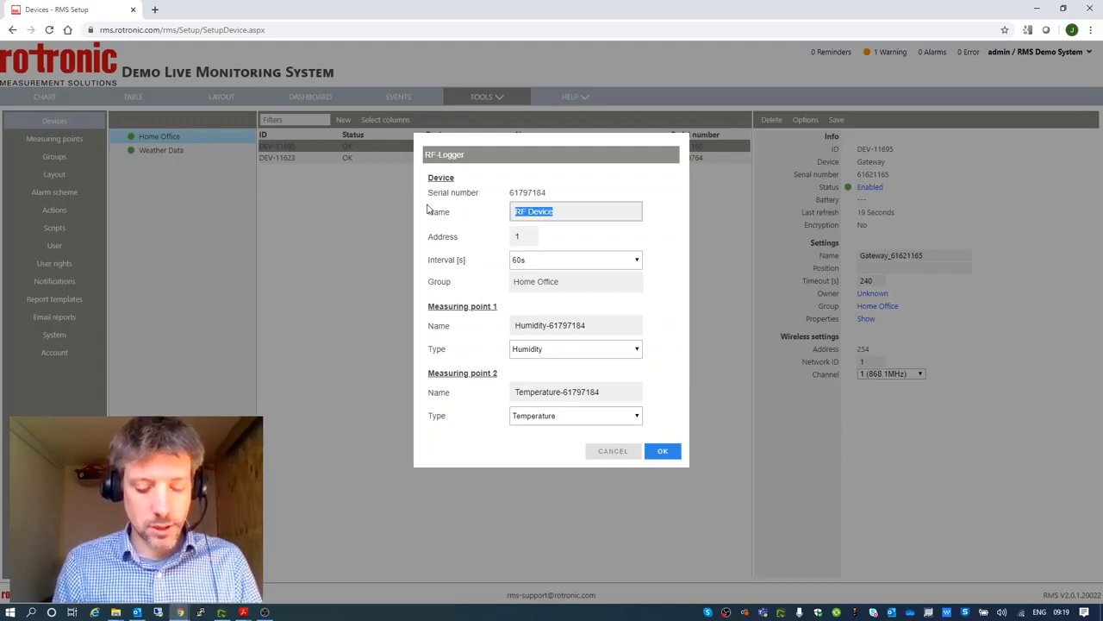
{"action": "type", "text": "TE"}
{"action": "key", "text": "BackSpace"}
{"action": "key", "text": "BackSpace"}
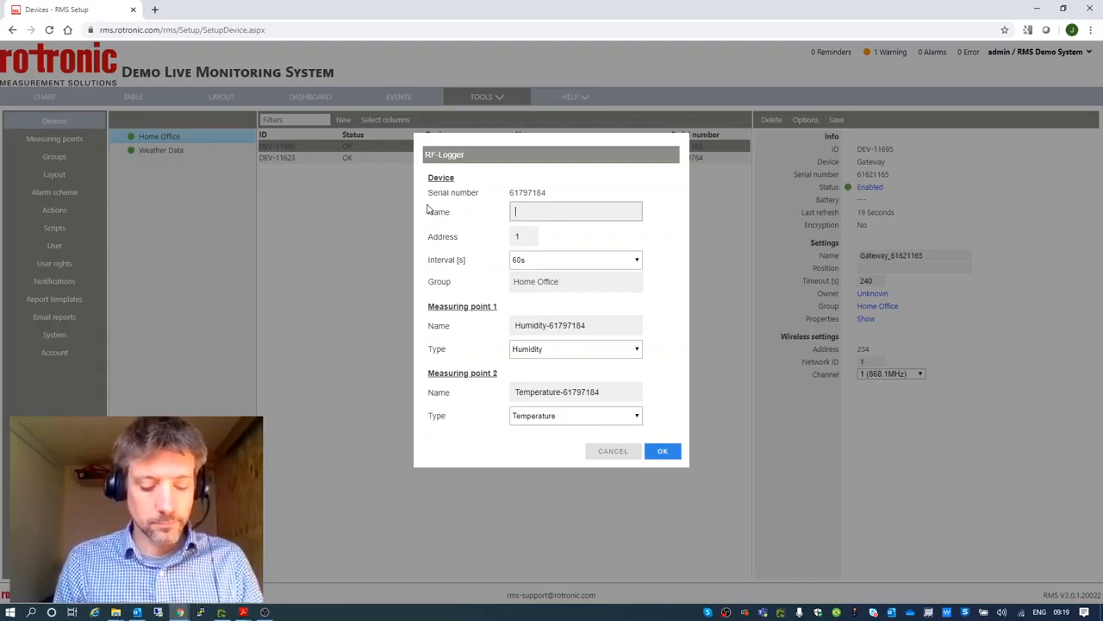
{"action": "type", "text": "She"}
{"action": "key", "text": "BackSpace"}
{"action": "key", "text": "BackSpace"}
{"action": "key", "text": "BackSpace"}
{"action": "type", "text": "W"}
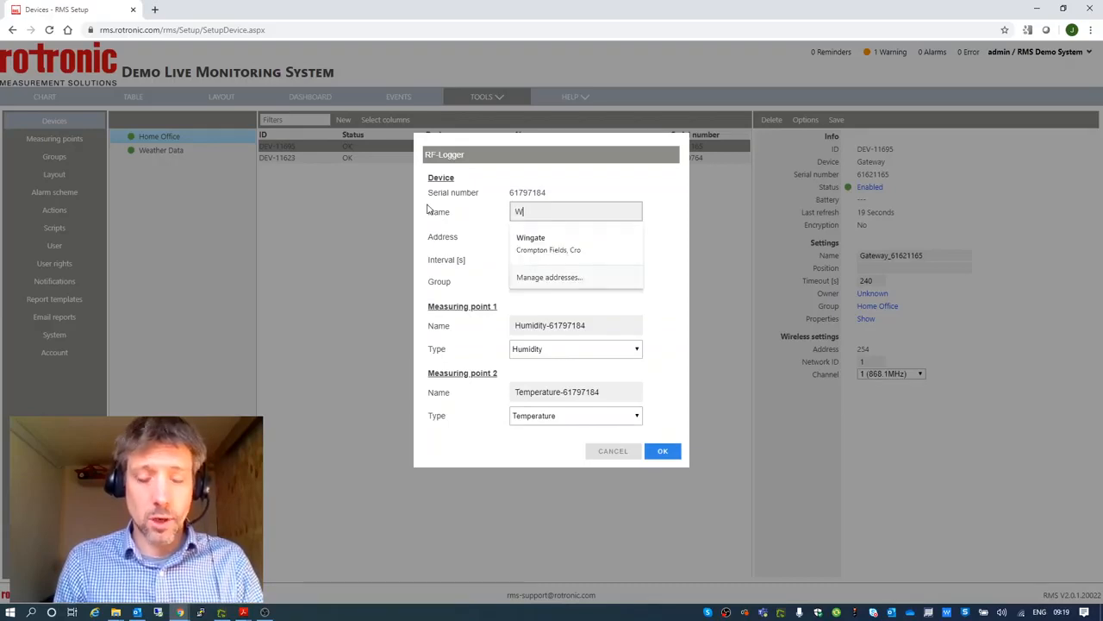
{"action": "type", "text": "orkshop"}
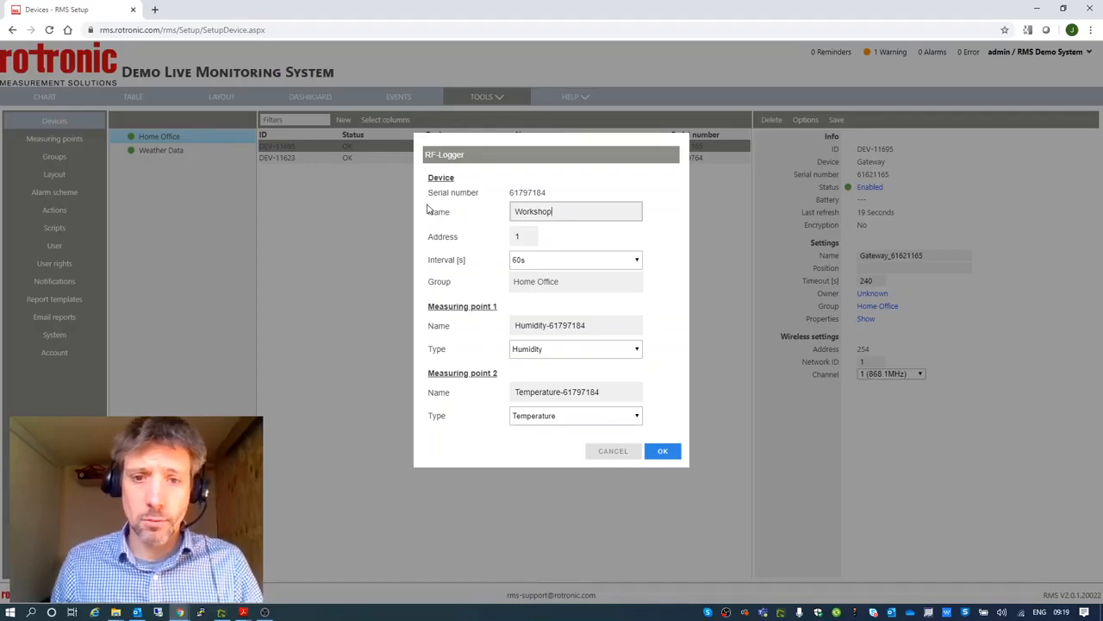
Rename the RF logger's measuring point 1 as Workshop Humidity.
{"action": "left_click_drag", "start_coordinate": [599, 323], "coordinate": [548, 325]}
{"action": "key", "text": "BackSpace"}
{"action": "left_click", "coordinate": [517, 323]}
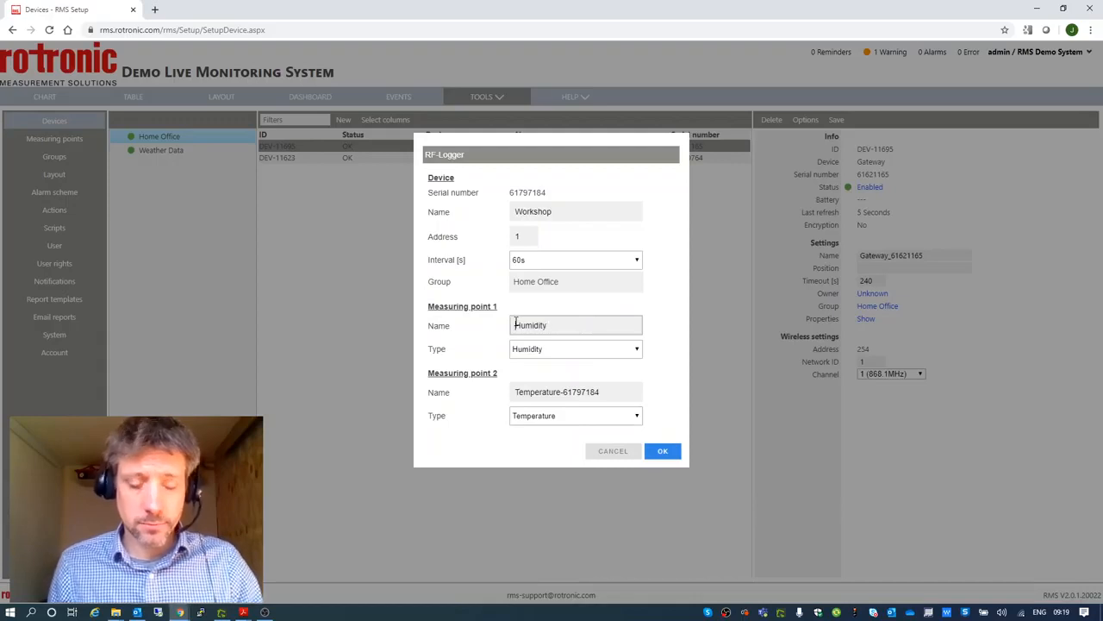
{"action": "type", "text": "Workshop"}
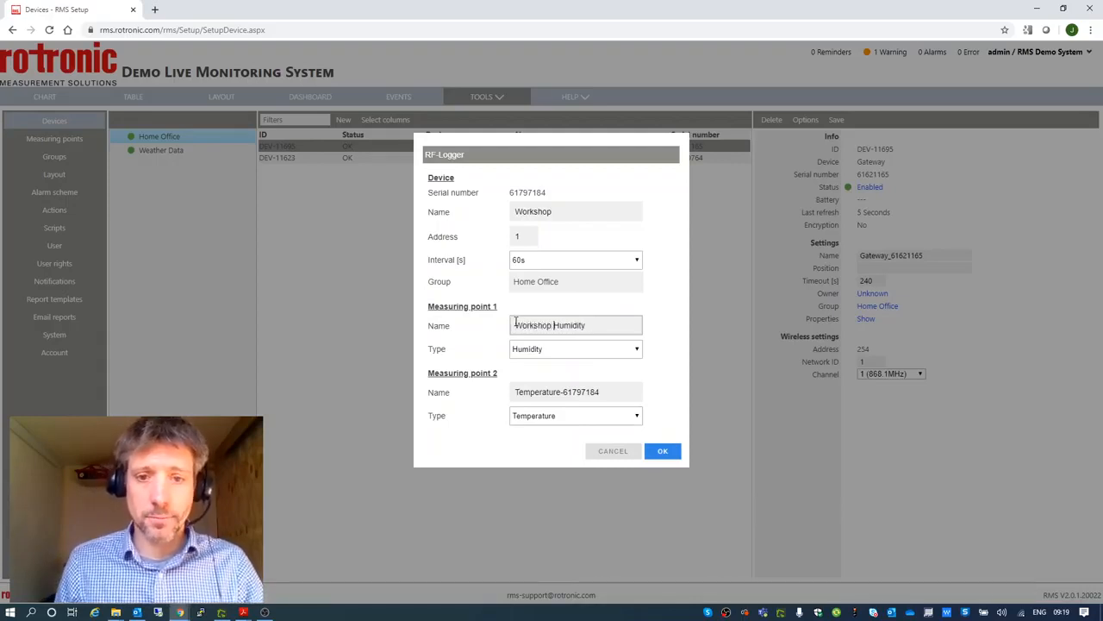
Rename measuring point 2 as Workshop Temperature and add the RF logger to the system.
{"action": "left_click_drag", "start_coordinate": [603, 393], "coordinate": [560, 393]}
{"action": "key", "text": "BackSpace"}
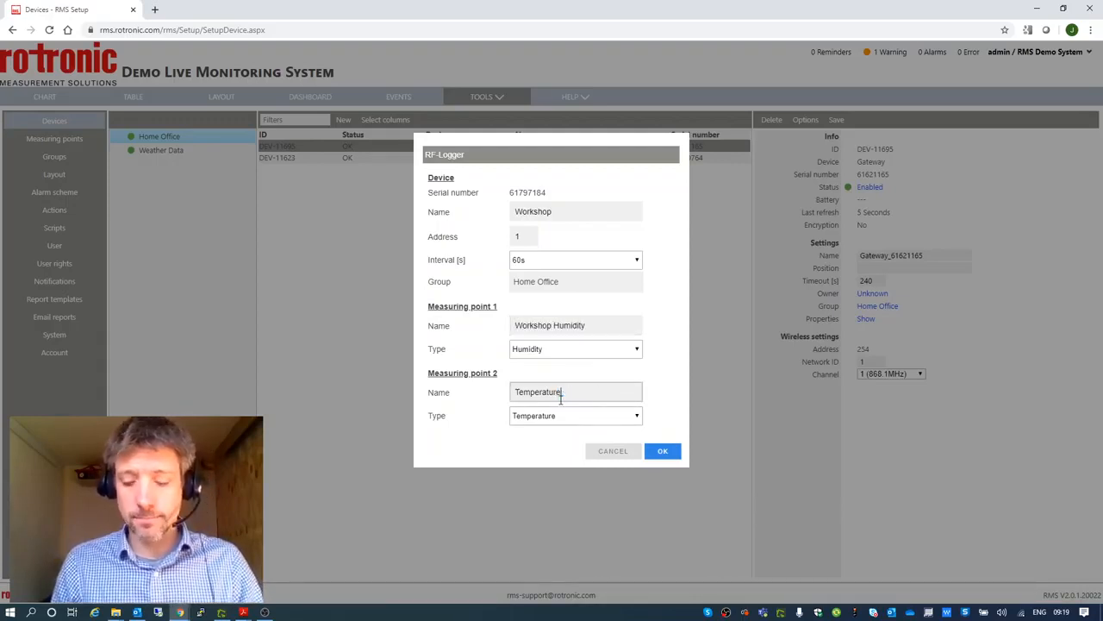
{"action": "left_click", "coordinate": [514, 393]}
{"action": "type", "text": "Work"}
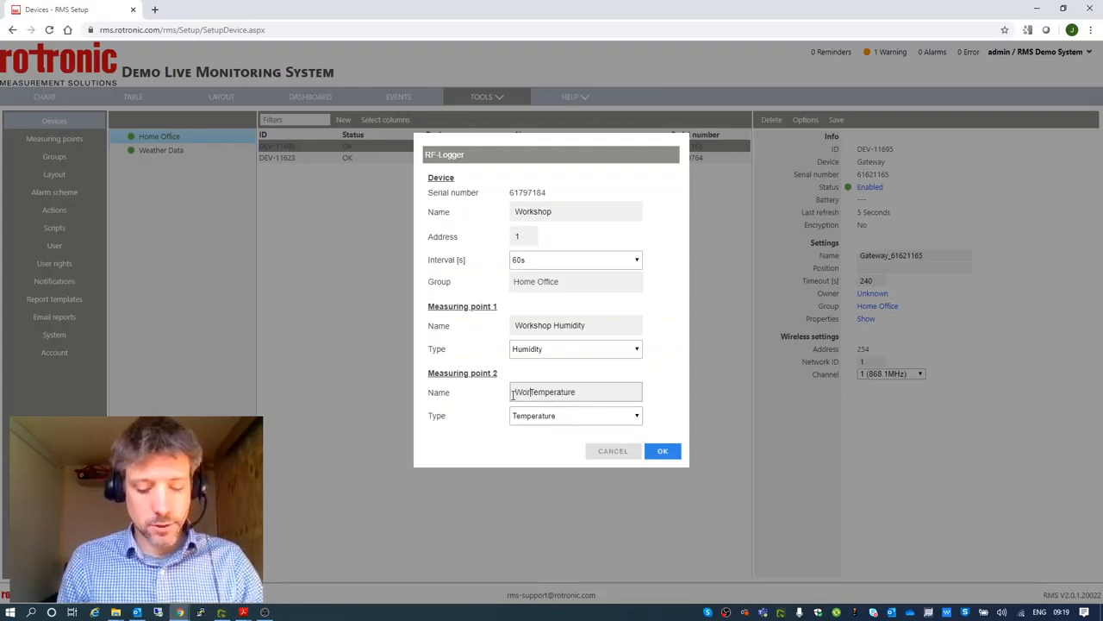
{"action": "type", "text": "p"}
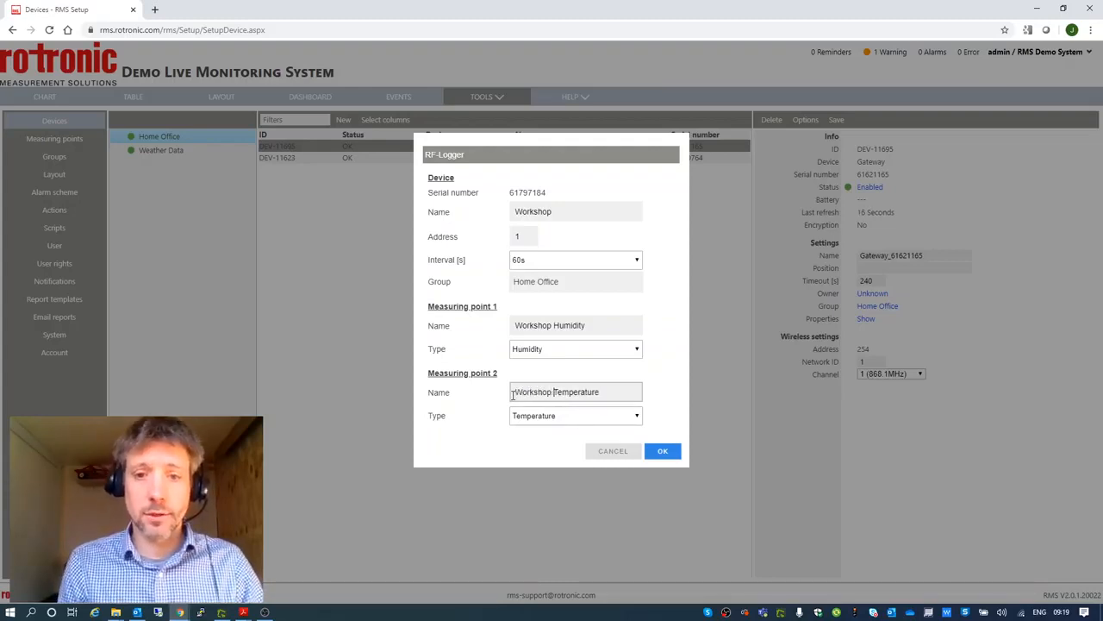
{"action": "left_click", "coordinate": [660, 457]}
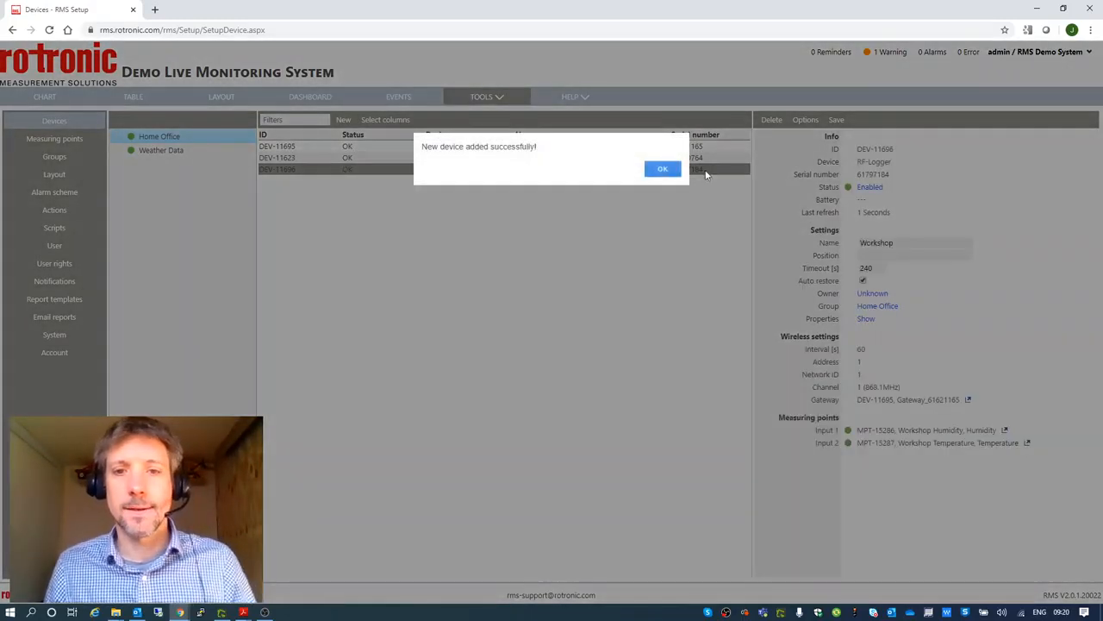
{"action": "left_click", "coordinate": [662, 170]}
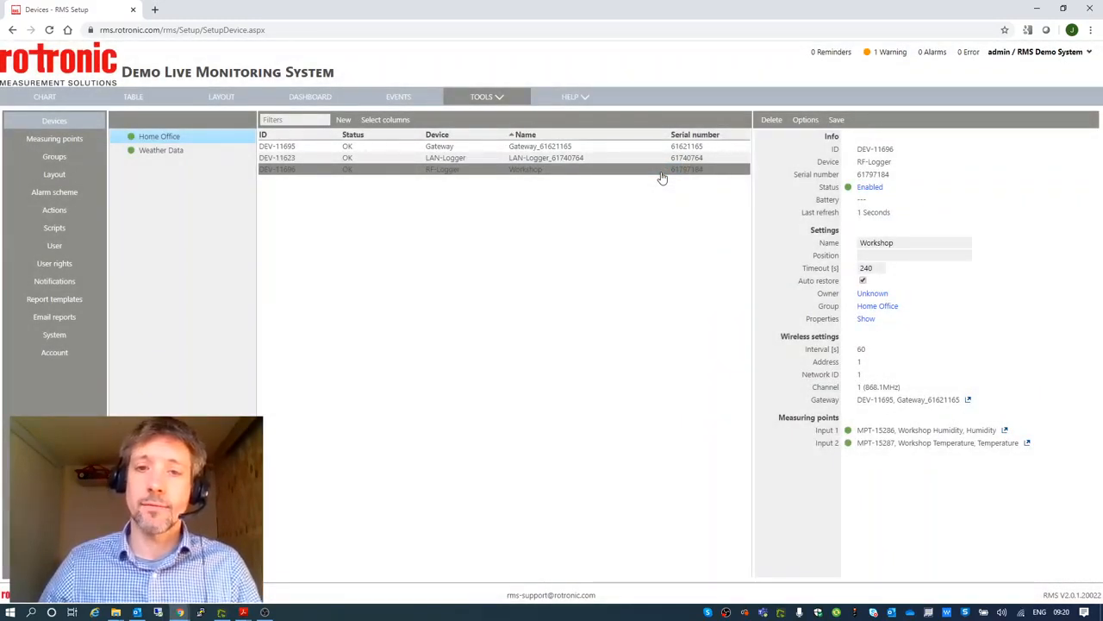
Review the gateway's details and check the Workshop measuring points in the Home Office charts.
{"action": "left_click", "coordinate": [665, 146]}
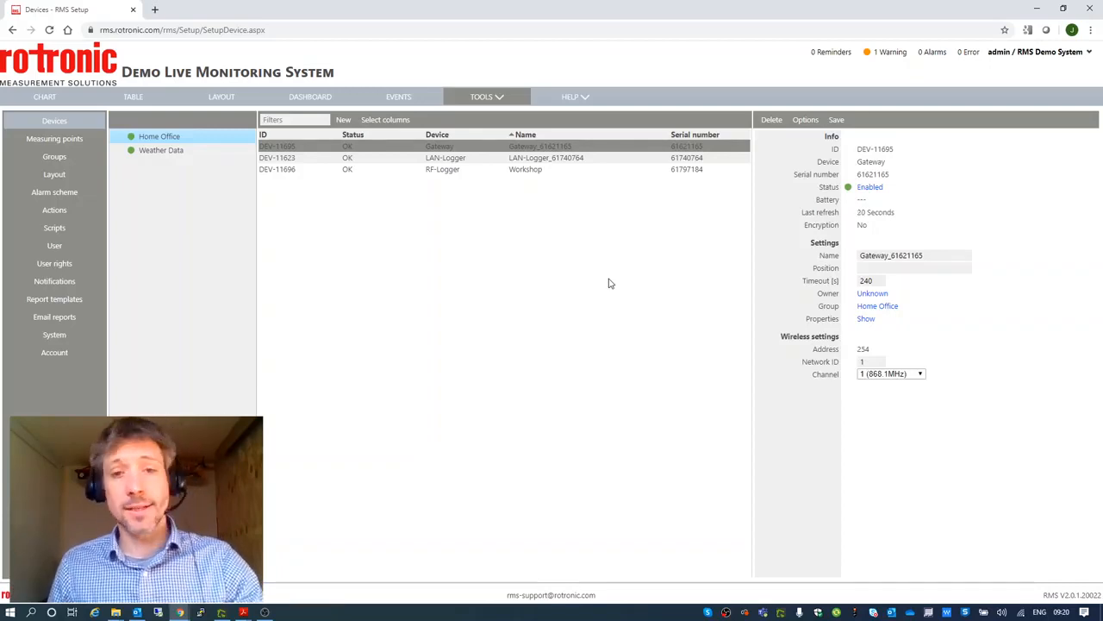
{"action": "left_click", "coordinate": [60, 99]}
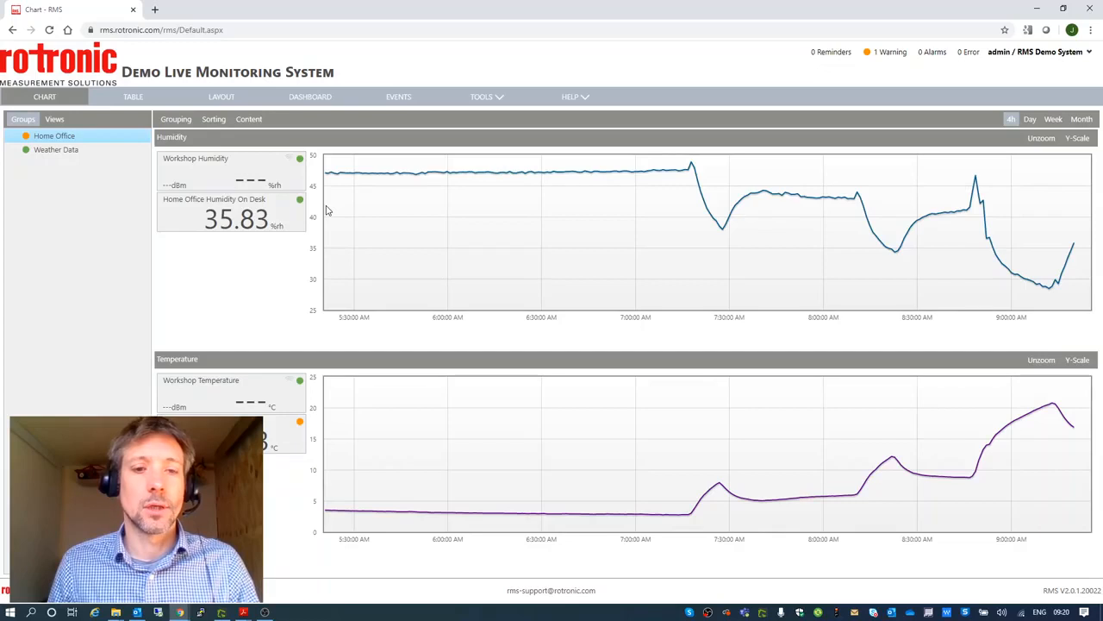
Start a new system measuring point of type Signal strength in the Home Office group and name it Workshop Logger SS.
{"action": "left_click", "coordinate": [481, 97]}
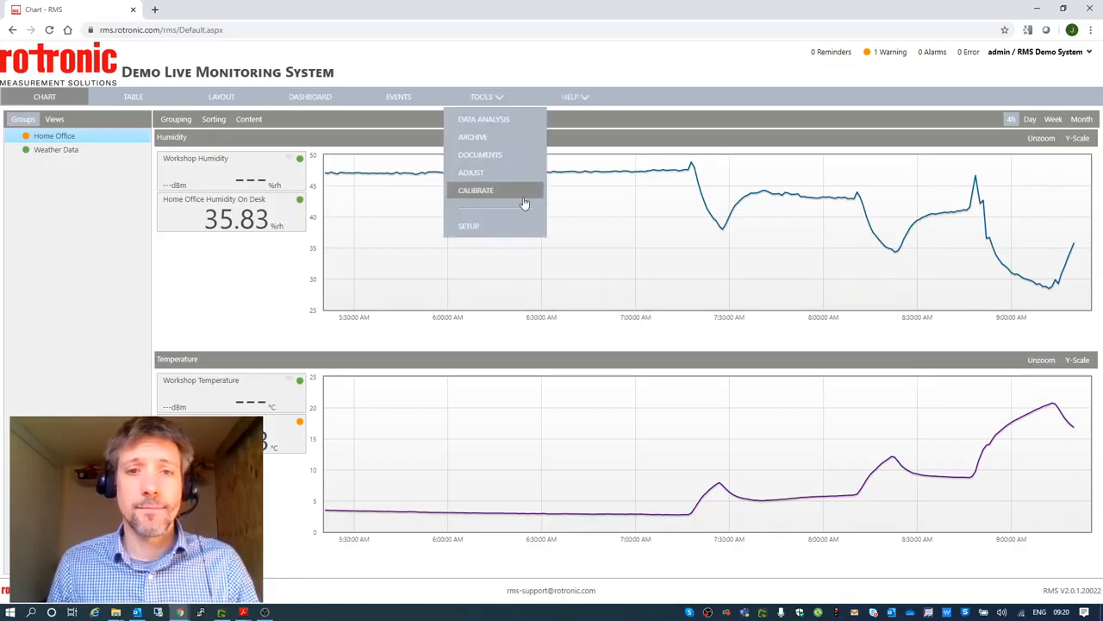
{"action": "left_click", "coordinate": [479, 226]}
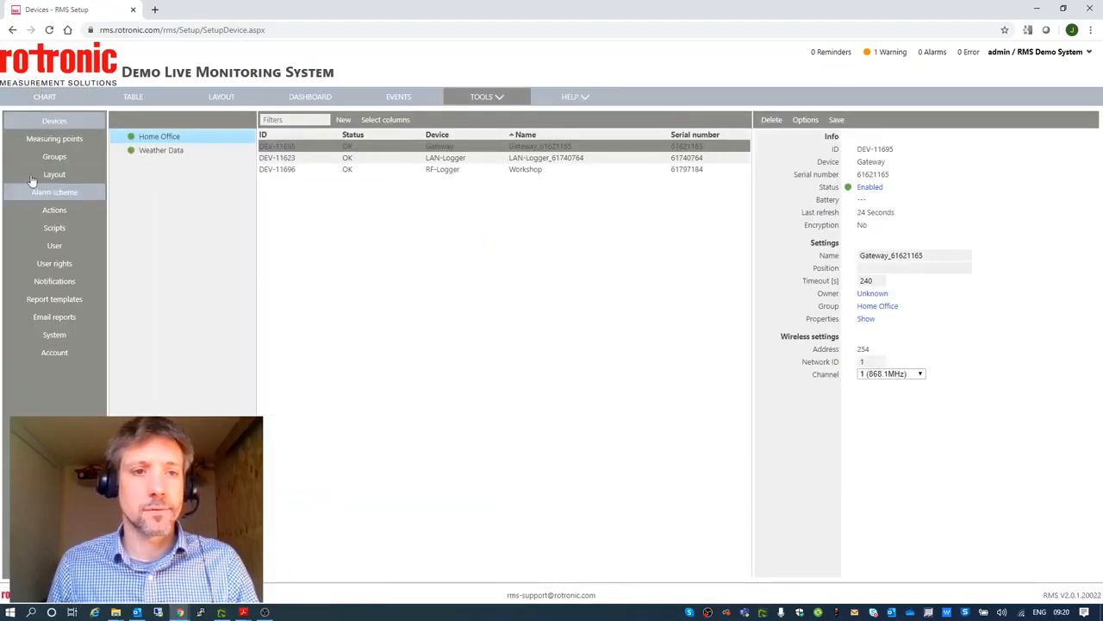
{"action": "left_click", "coordinate": [52, 139]}
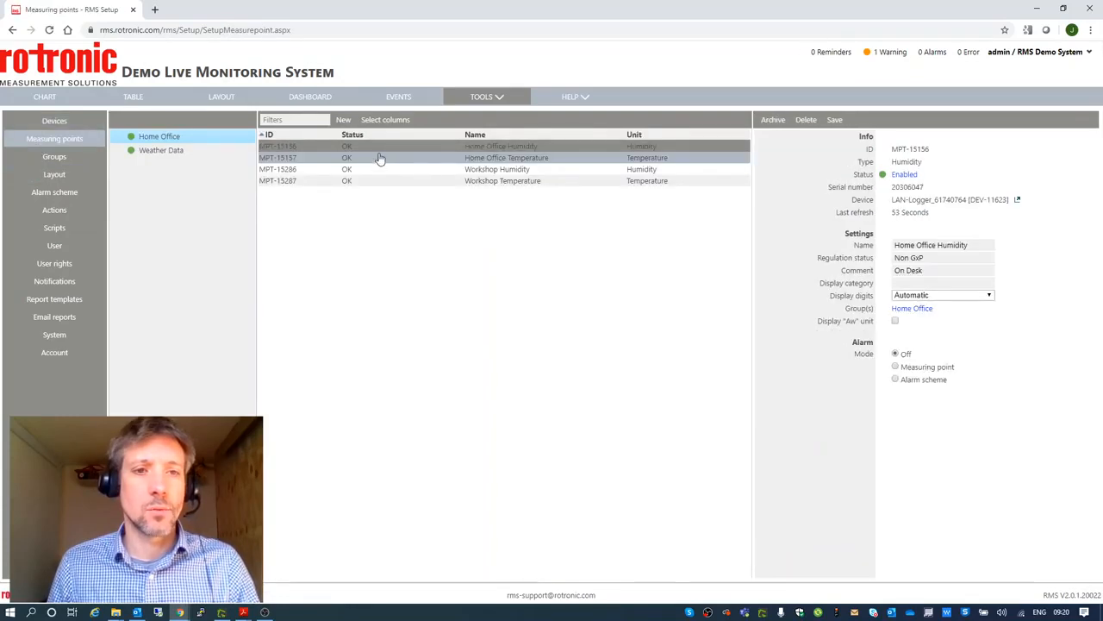
{"action": "left_click", "coordinate": [344, 120]}
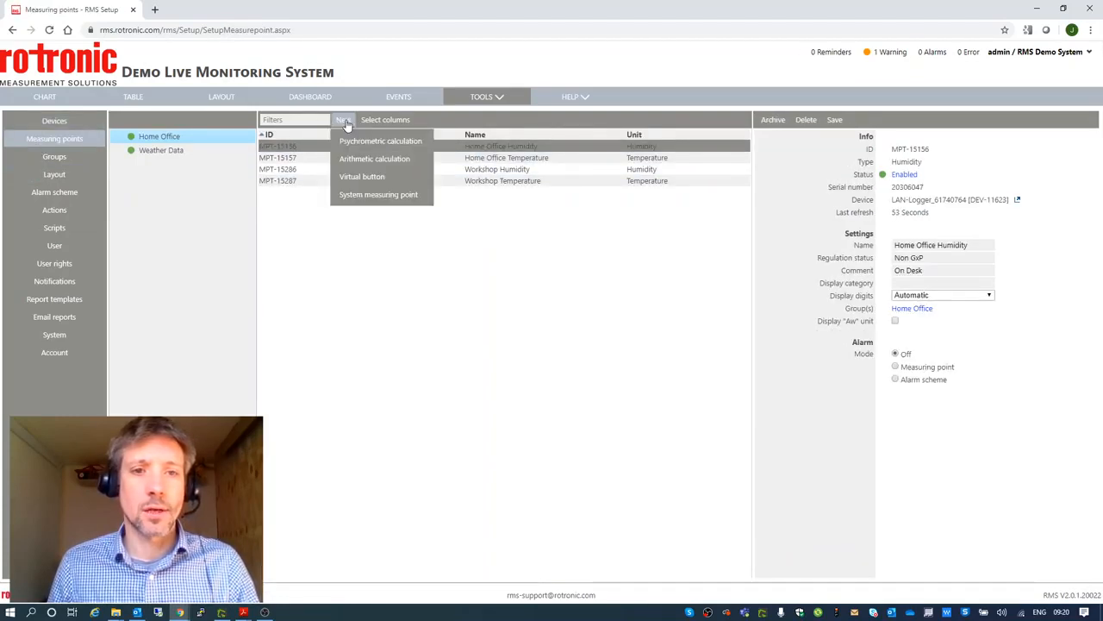
{"action": "left_click", "coordinate": [383, 196]}
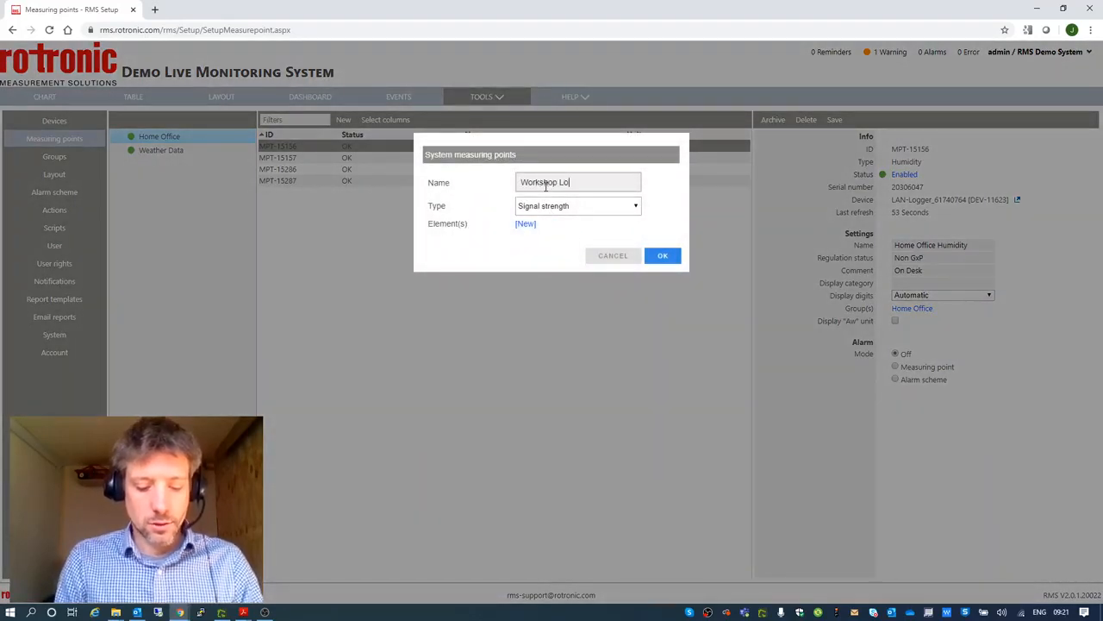
{"action": "type", "text": "Workshop Logger SS"}
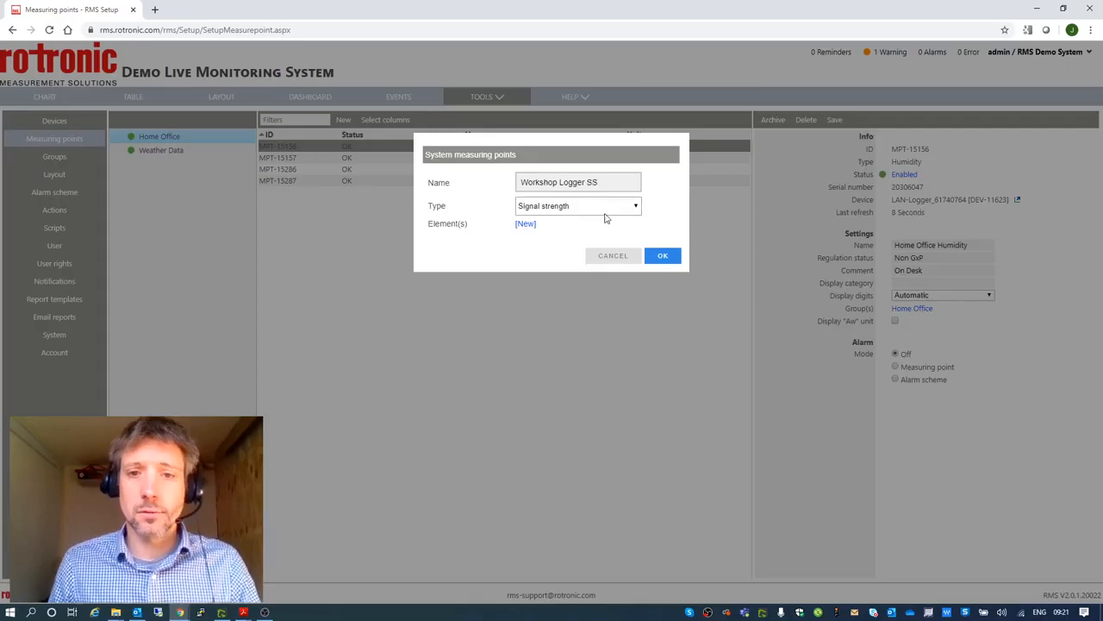
Assign the Workshop device as the signal strength point's element and create the measuring point.
{"action": "left_click", "coordinate": [527, 226]}
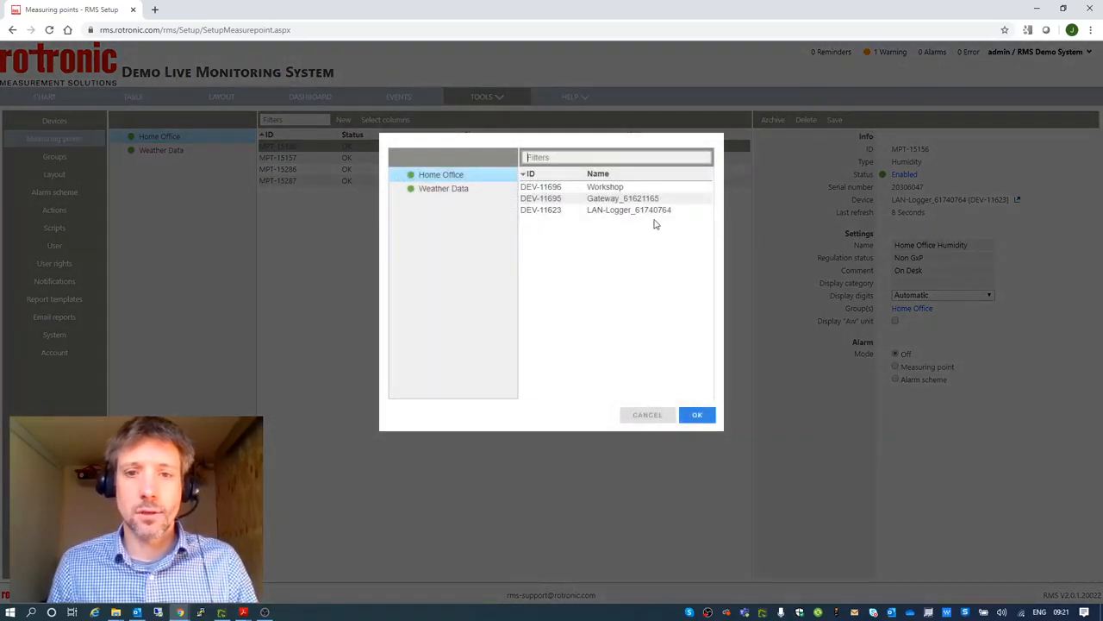
{"action": "left_click", "coordinate": [624, 189]}
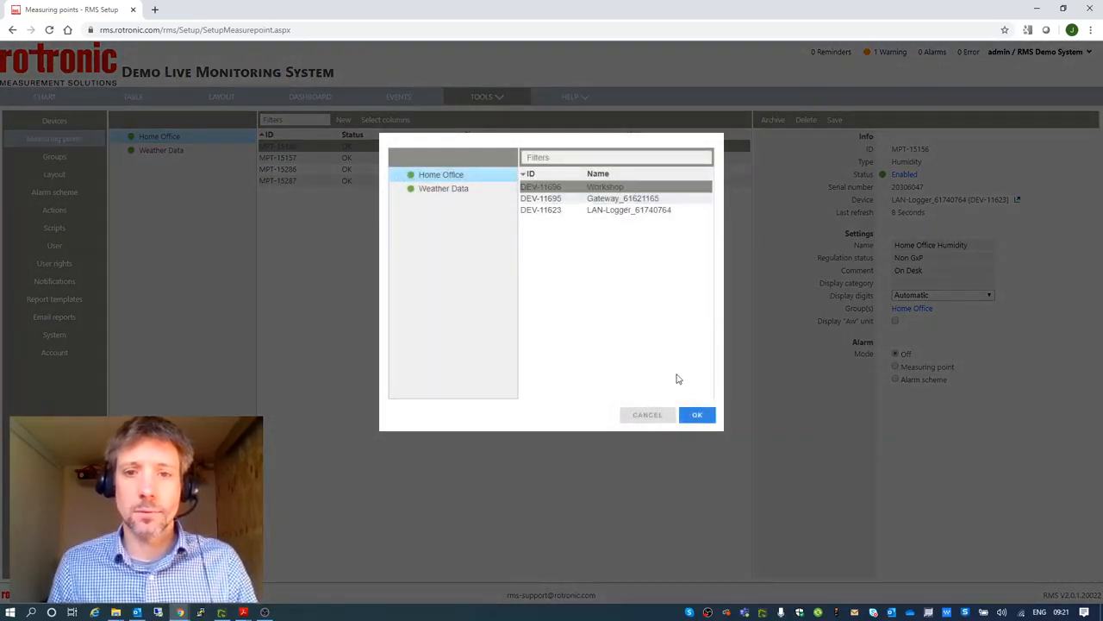
{"action": "left_click", "coordinate": [697, 415]}
{"action": "left_click", "coordinate": [664, 259]}
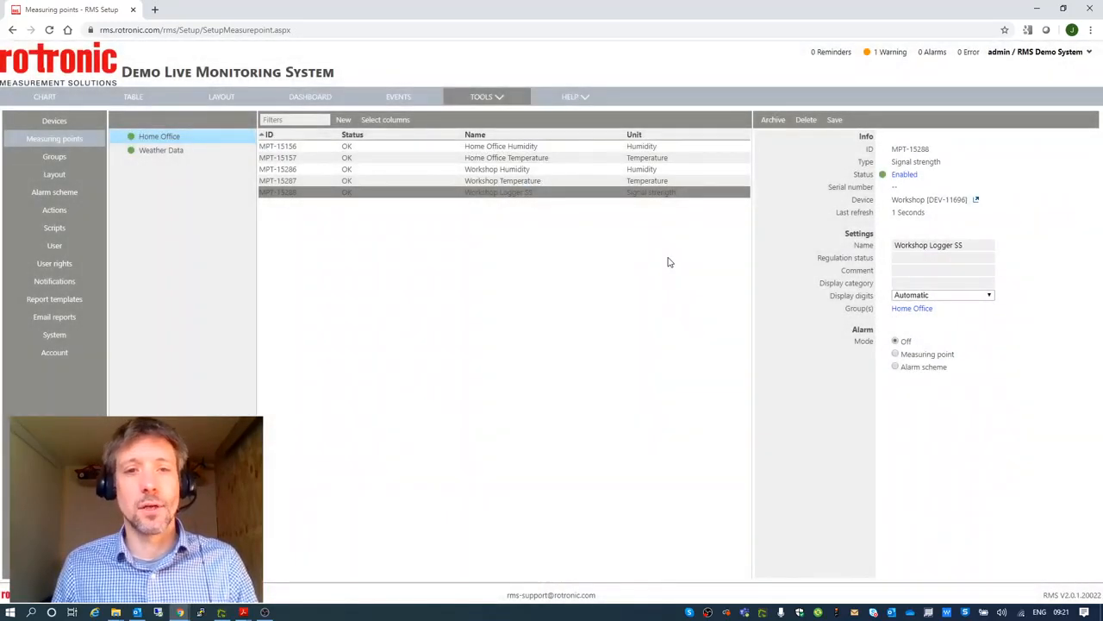
Start a dew point psychrometric calculation using Workshop Temperature and Workshop Humidity as its temperature and humidity sources.
{"action": "left_click", "coordinate": [344, 120]}
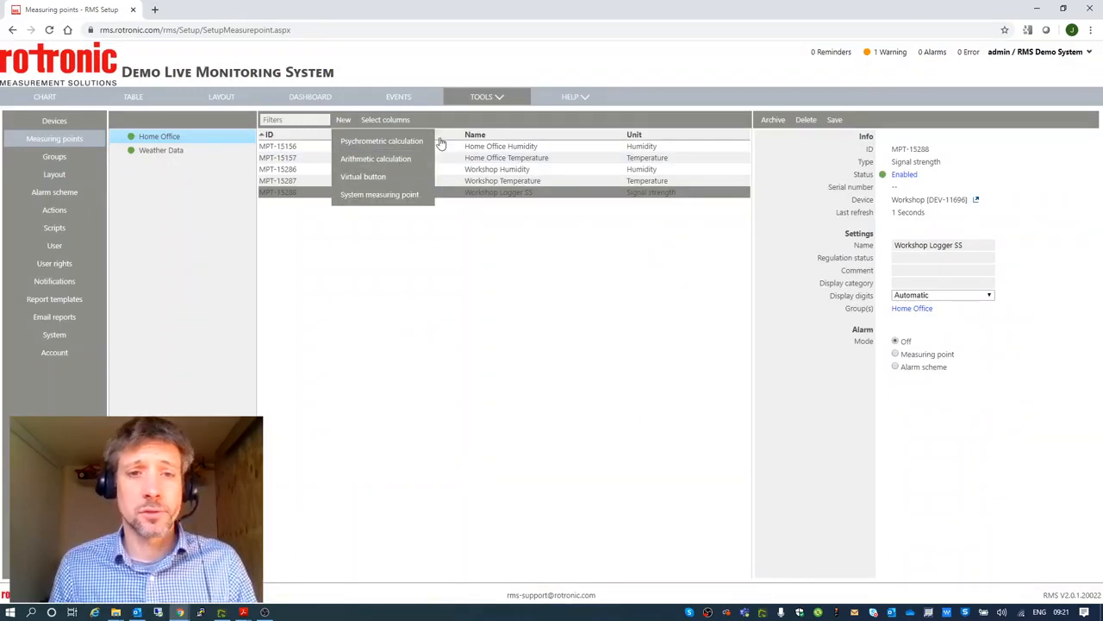
{"action": "left_click", "coordinate": [397, 143]}
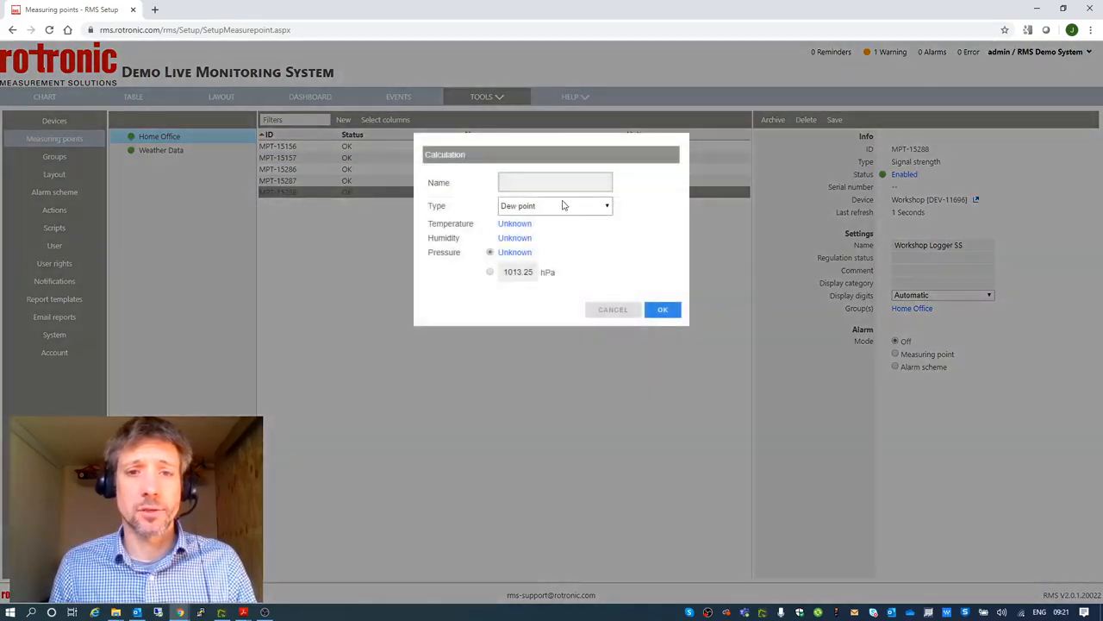
{"action": "left_click", "coordinate": [514, 225]}
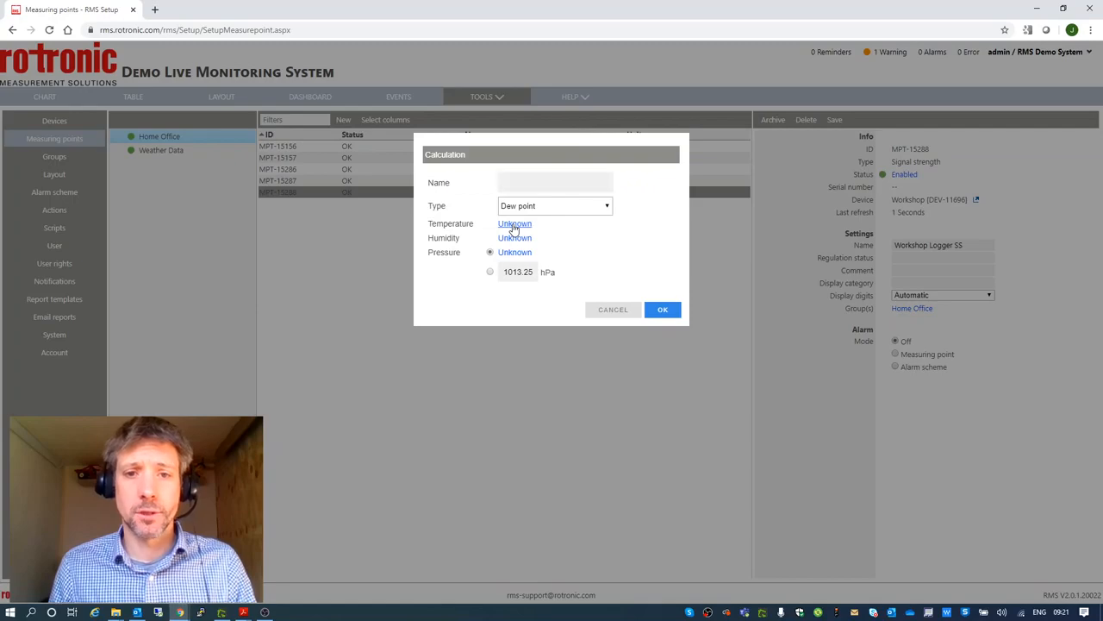
{"action": "left_click", "coordinate": [629, 187]}
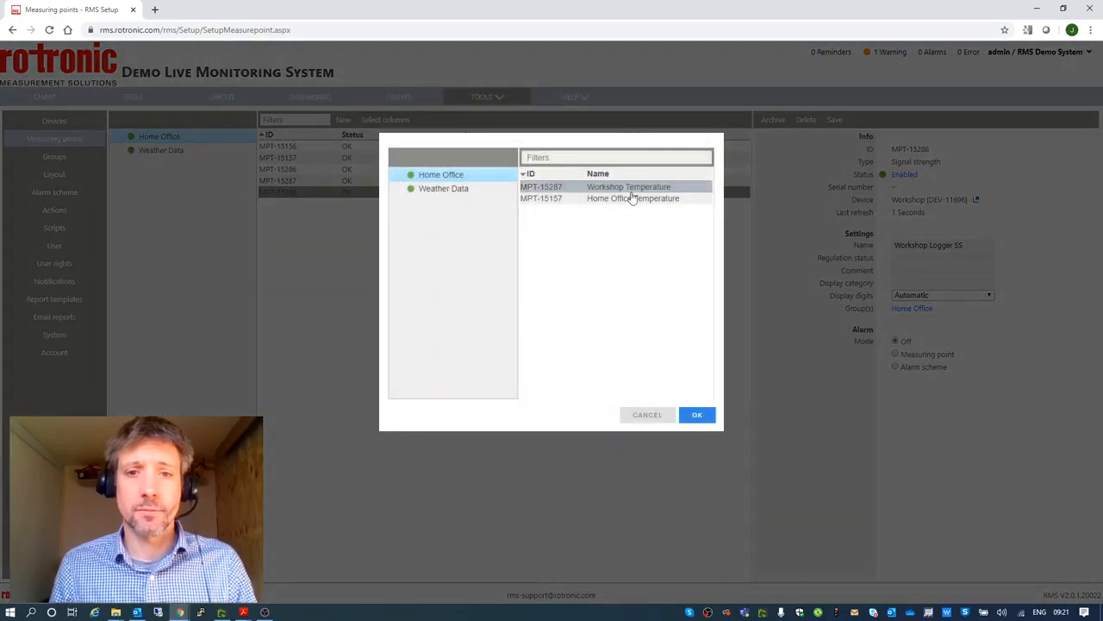
{"action": "left_click", "coordinate": [697, 414]}
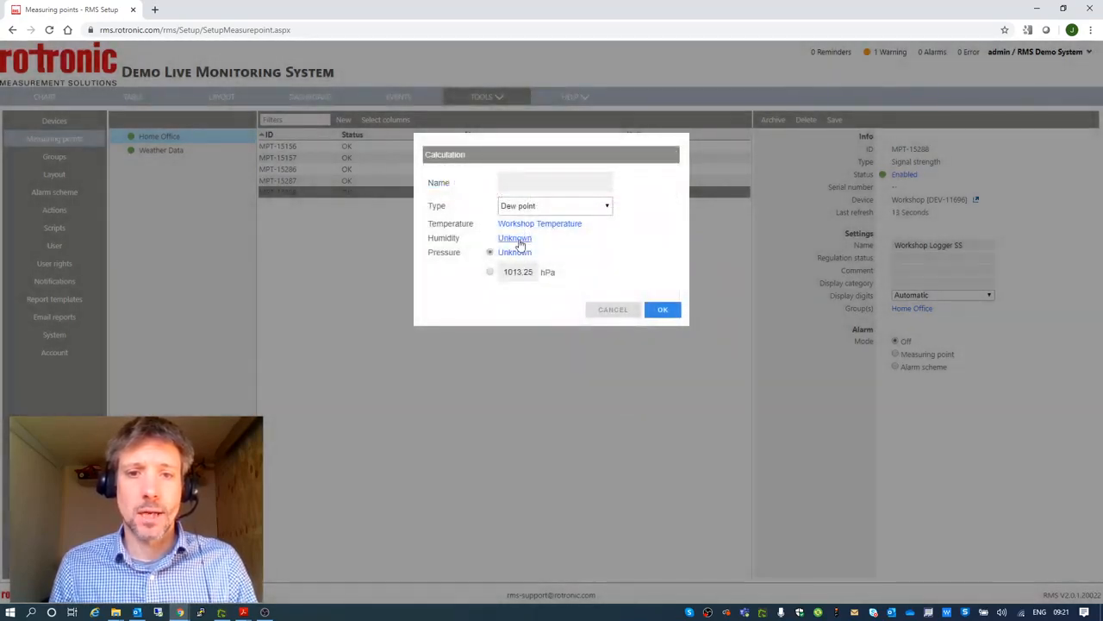
{"action": "left_click", "coordinate": [517, 239]}
{"action": "left_click", "coordinate": [661, 187]}
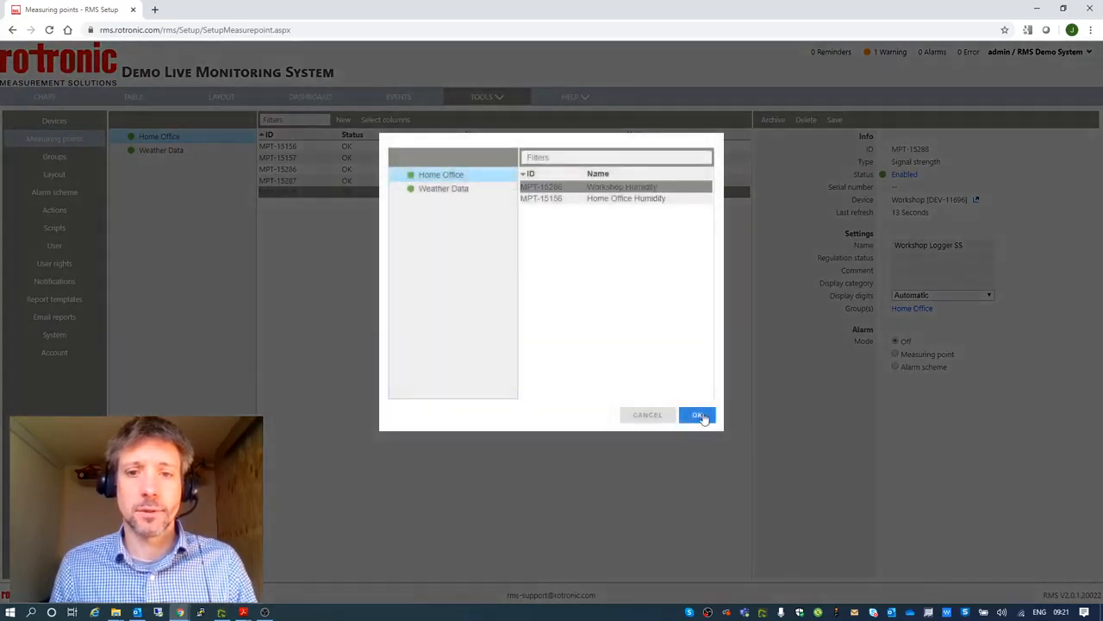
{"action": "left_click", "coordinate": [704, 417]}
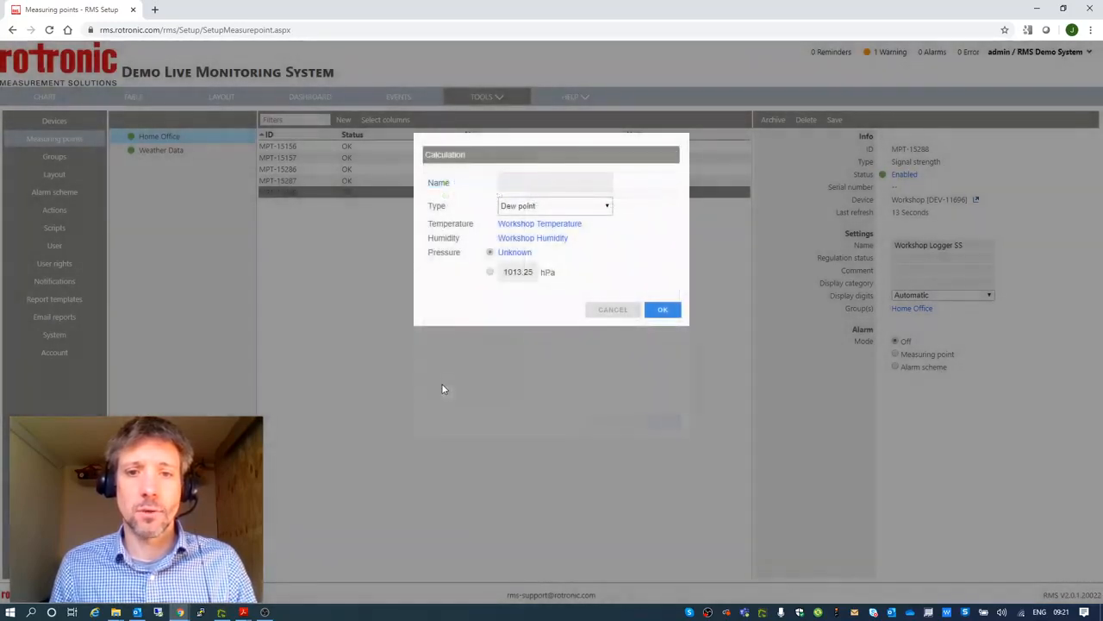
Use the fixed pressure of 1013.25 hPa, name the calculation Workshop Dew Point and create it.
{"action": "left_click", "coordinate": [490, 272]}
{"action": "left_click", "coordinate": [536, 183]}
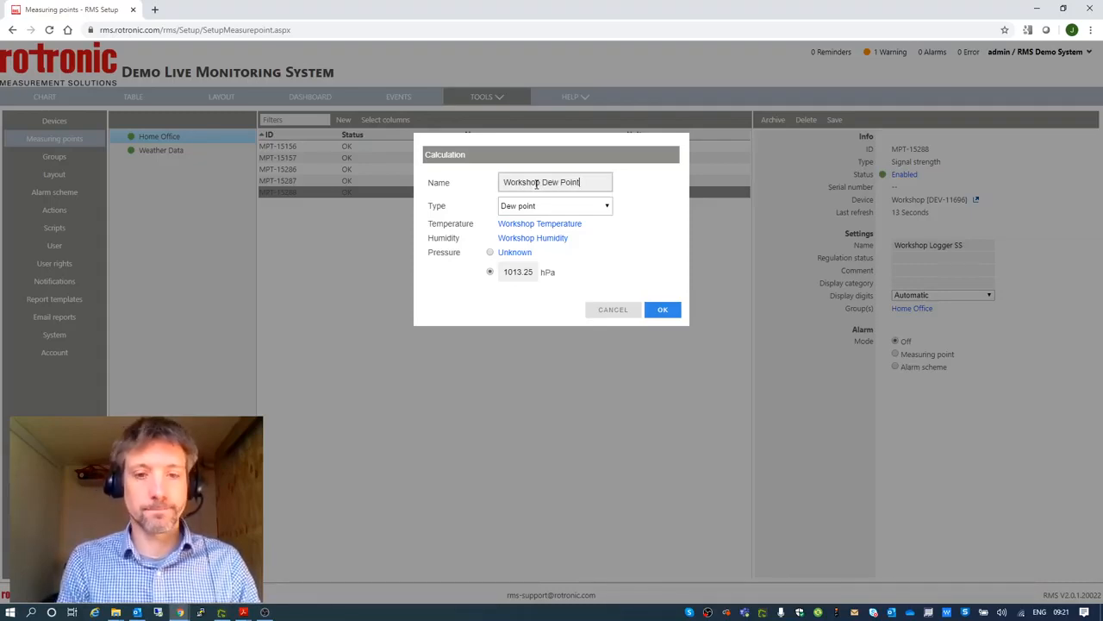
{"action": "left_click", "coordinate": [655, 310]}
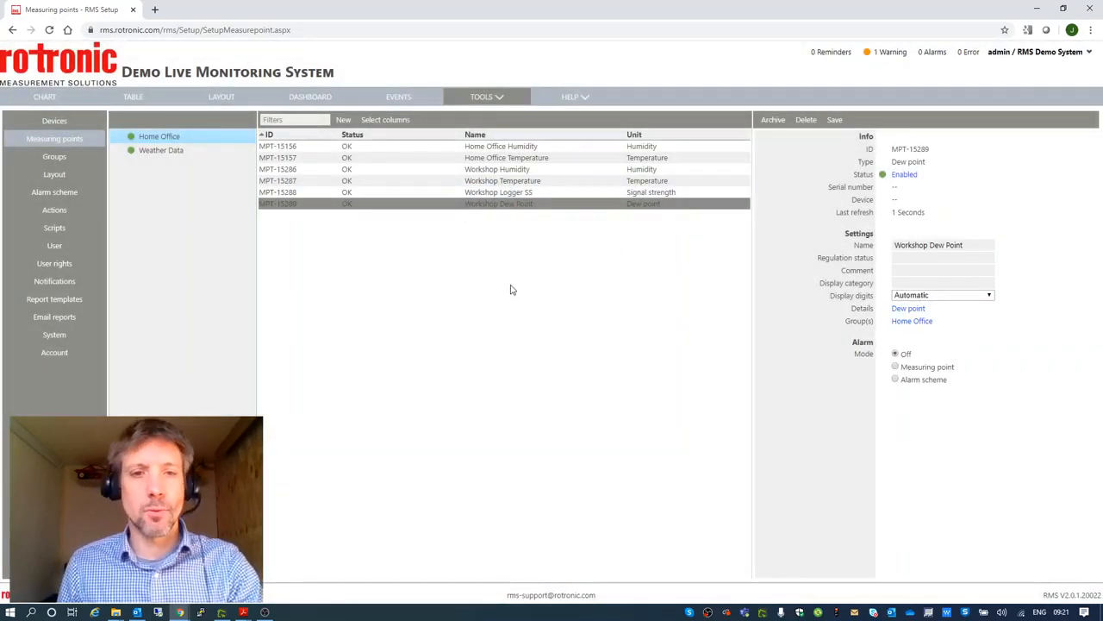
Examine the types available for a new arithmetic calculation without creating one.
{"action": "left_click", "coordinate": [344, 120]}
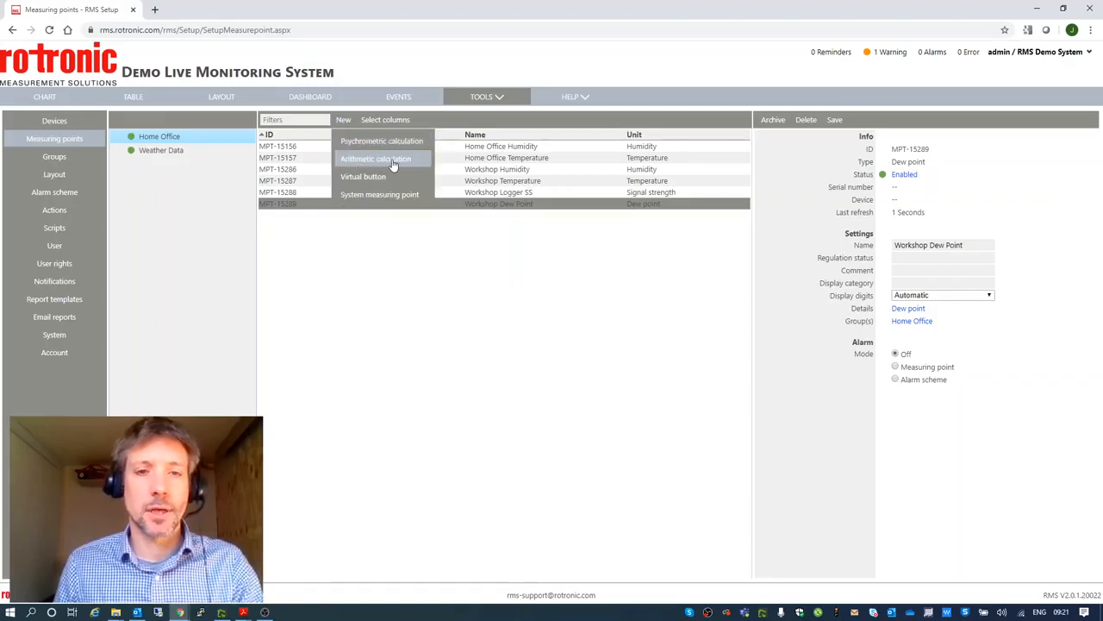
{"action": "left_click", "coordinate": [392, 164]}
{"action": "left_click", "coordinate": [550, 209]}
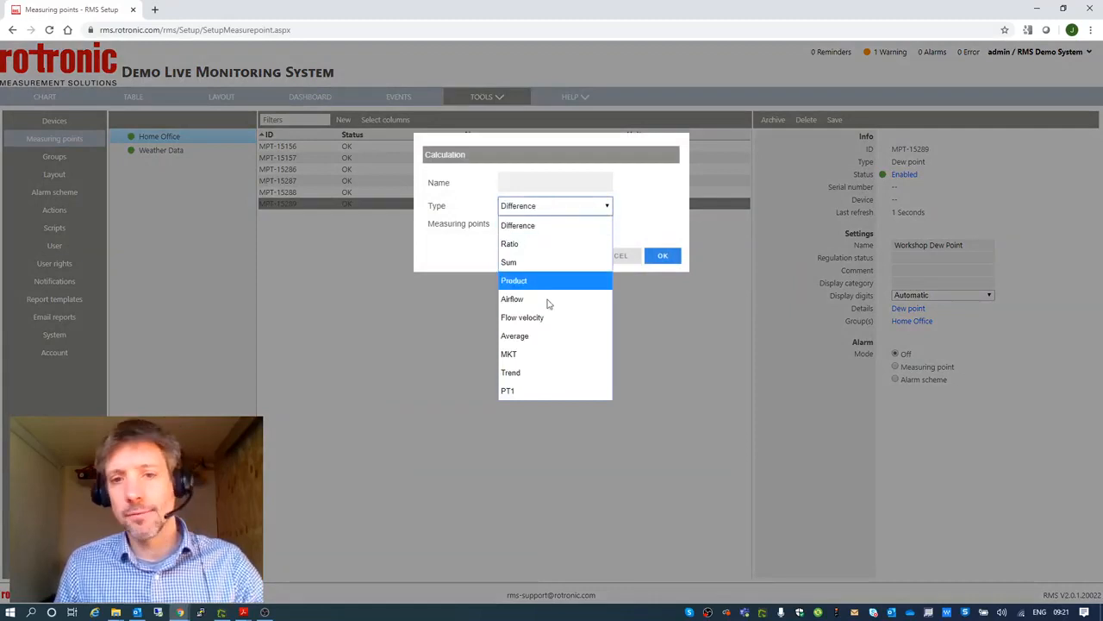
{"action": "left_click", "coordinate": [646, 336]}
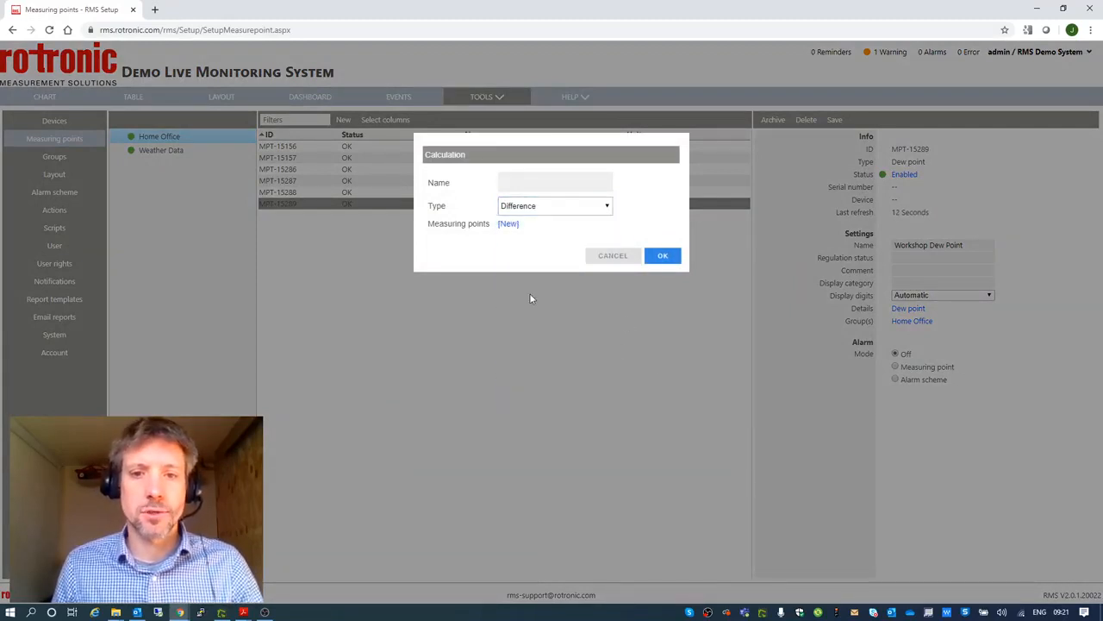
{"action": "left_click", "coordinate": [613, 257]}
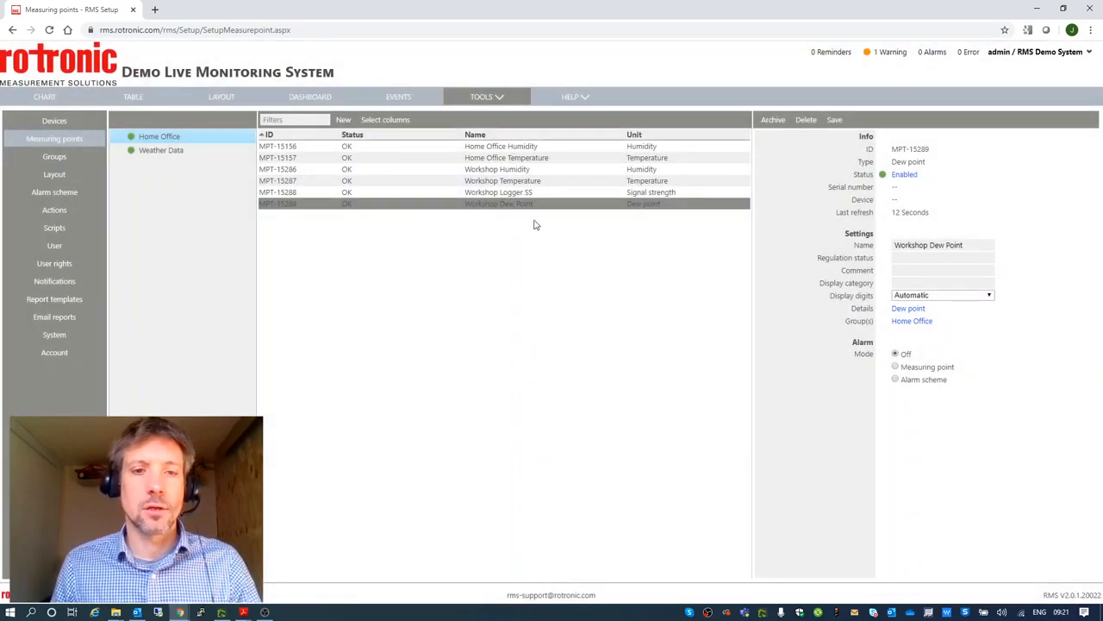
Check the Workshop dew point and signal strength measuring points in the Home Office charts.
{"action": "left_click", "coordinate": [45, 96]}
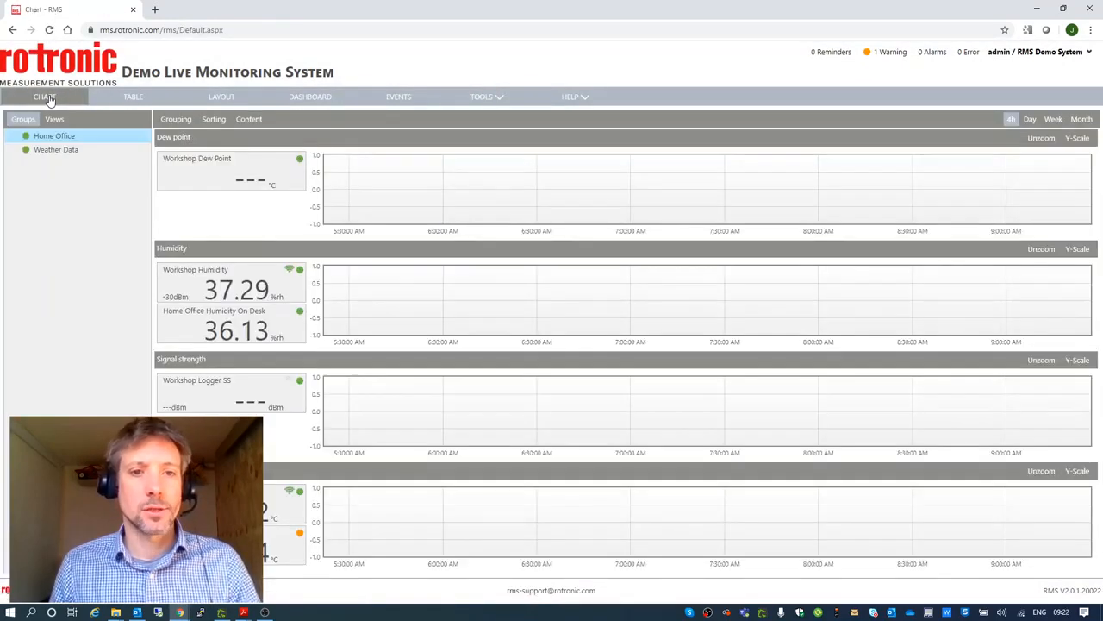